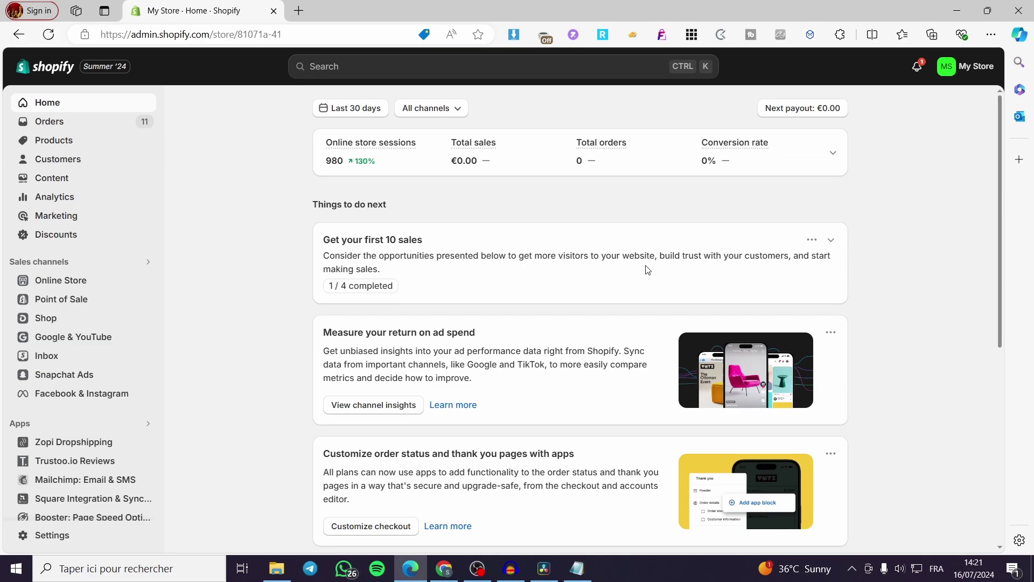
click(65, 141)
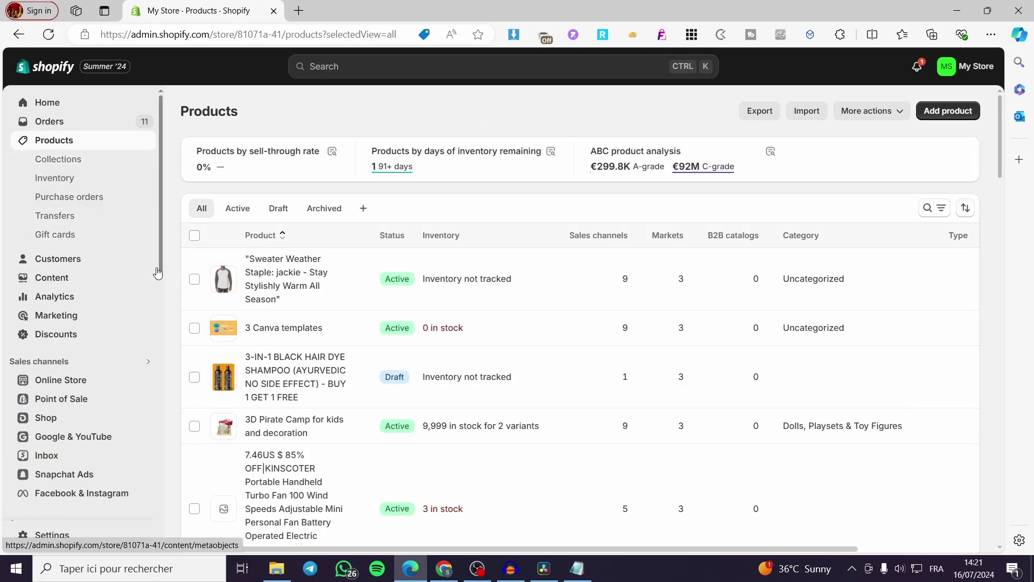
scroll(151, 272, down, 2)
scroll(150, 275, down, 3)
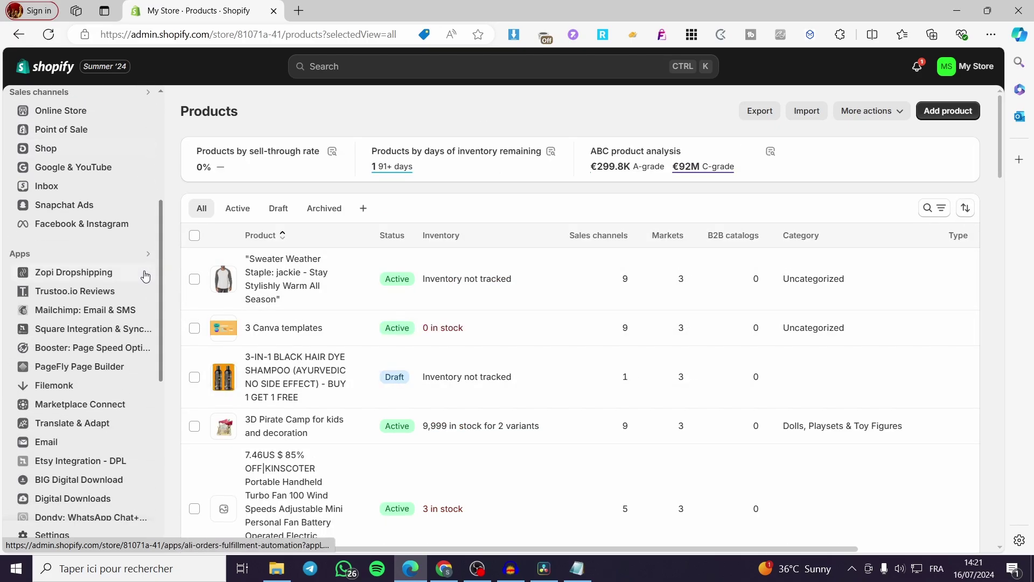
scroll(76, 205, up, 5)
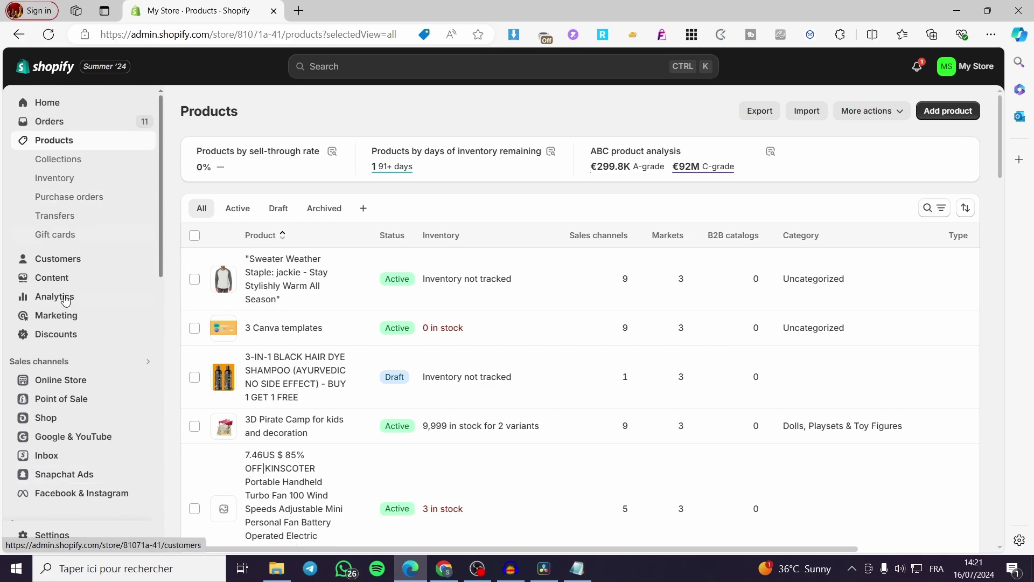
From the online store's navigation settings, open the Main menu and the live storefront in separate new browser tabs.
click(75, 380)
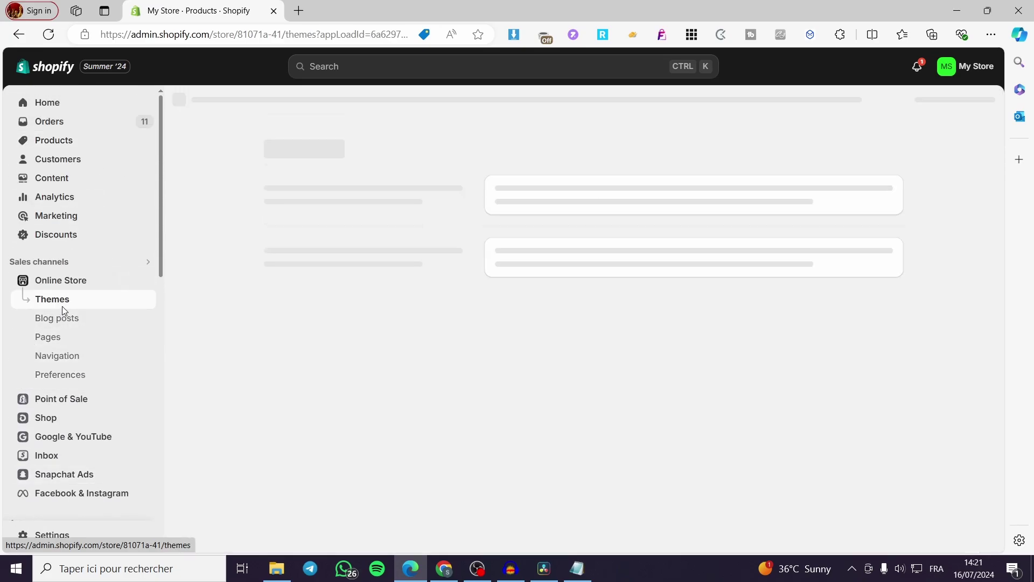
click(67, 355)
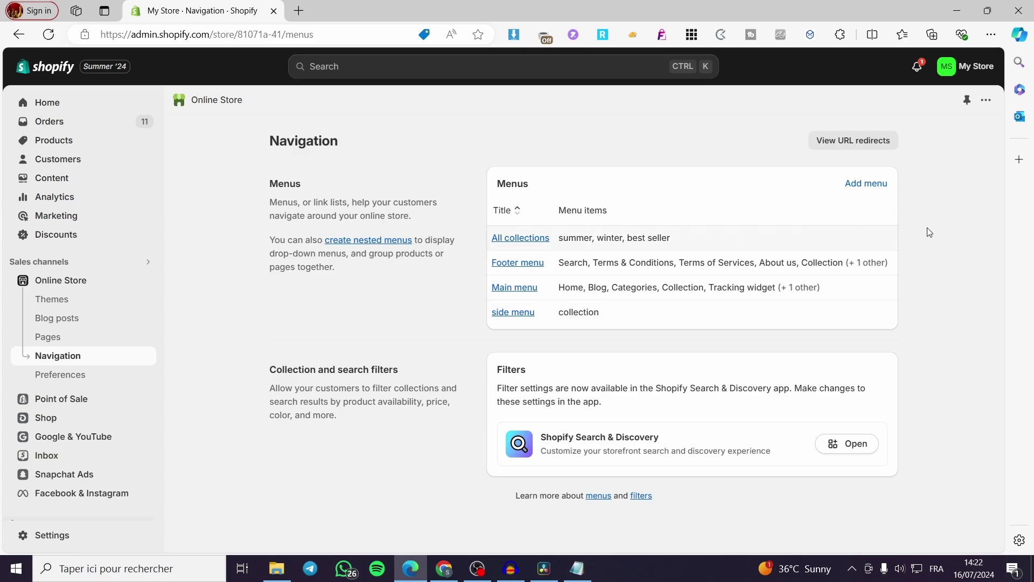
right_click(510, 293)
click(526, 299)
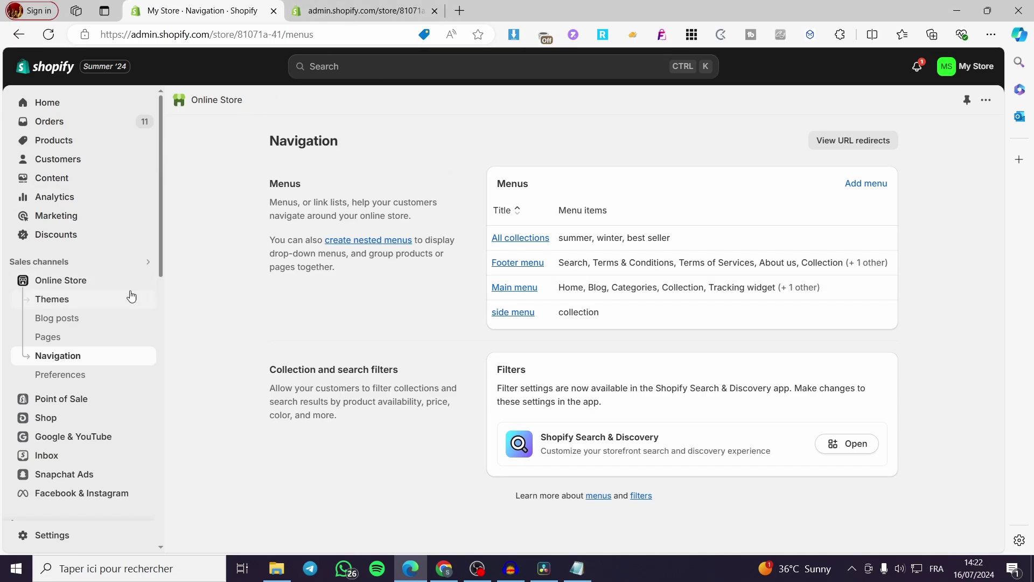
right_click(146, 280)
click(188, 291)
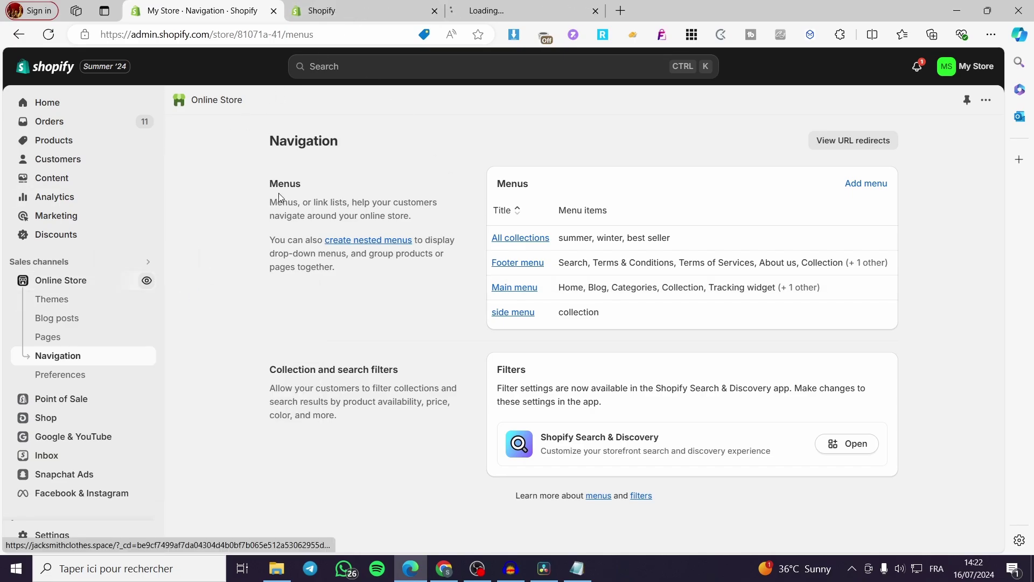
Compare the Main menu's items in the admin with the navigation links in the storefront's header.
click(367, 11)
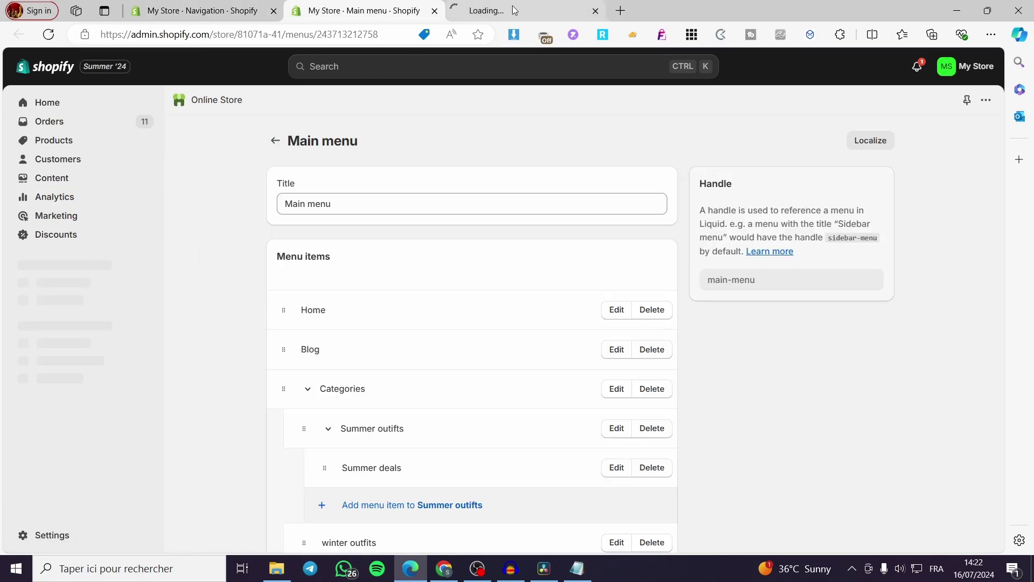
scroll(356, 284, down, 1)
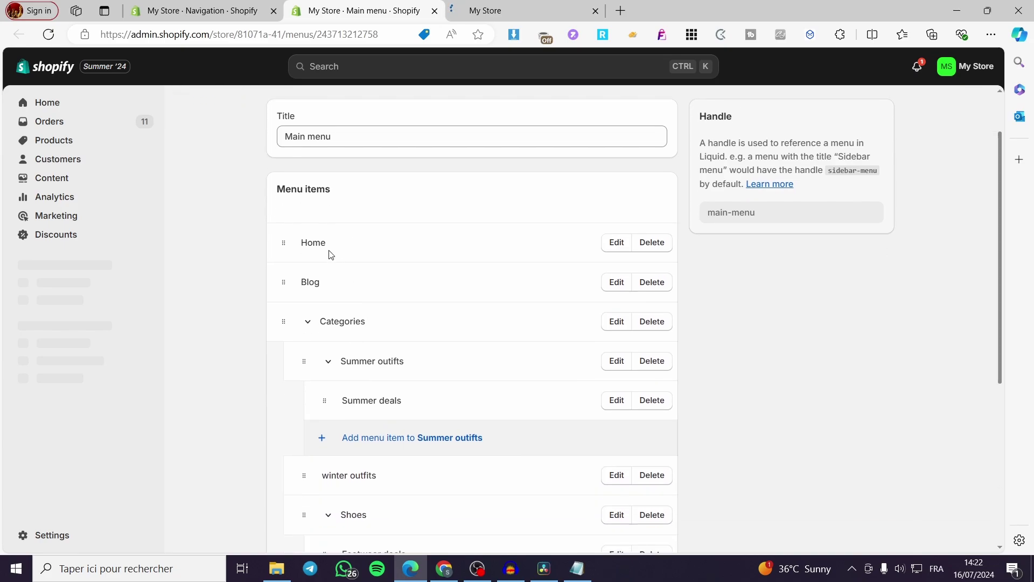
scroll(350, 307, down, 2)
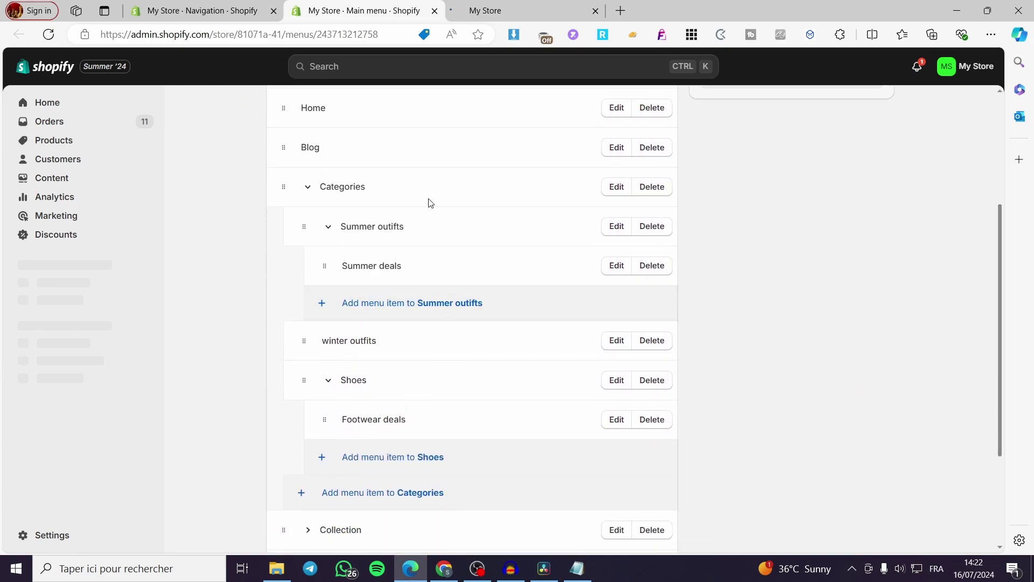
click(507, 8)
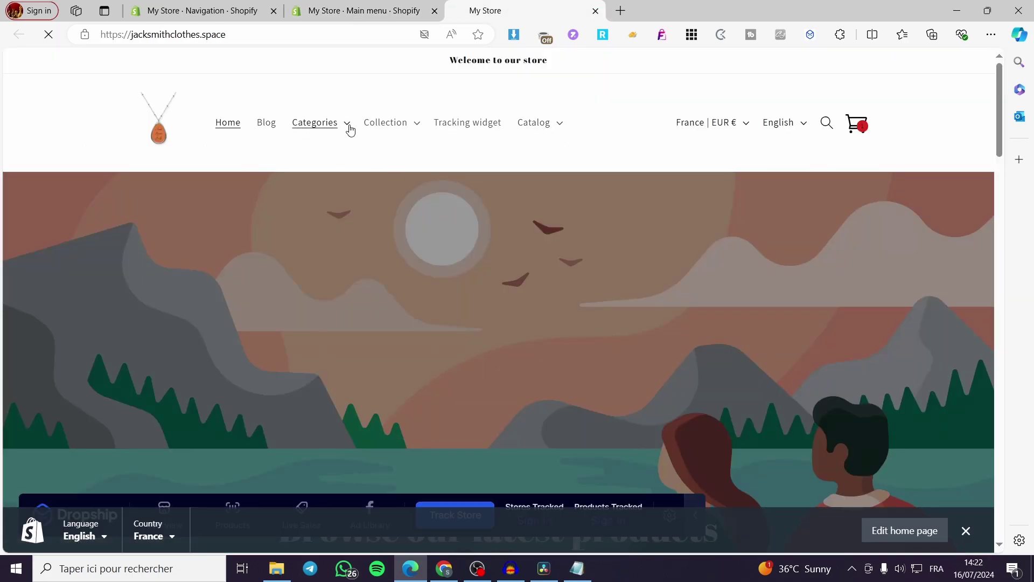
click(298, 6)
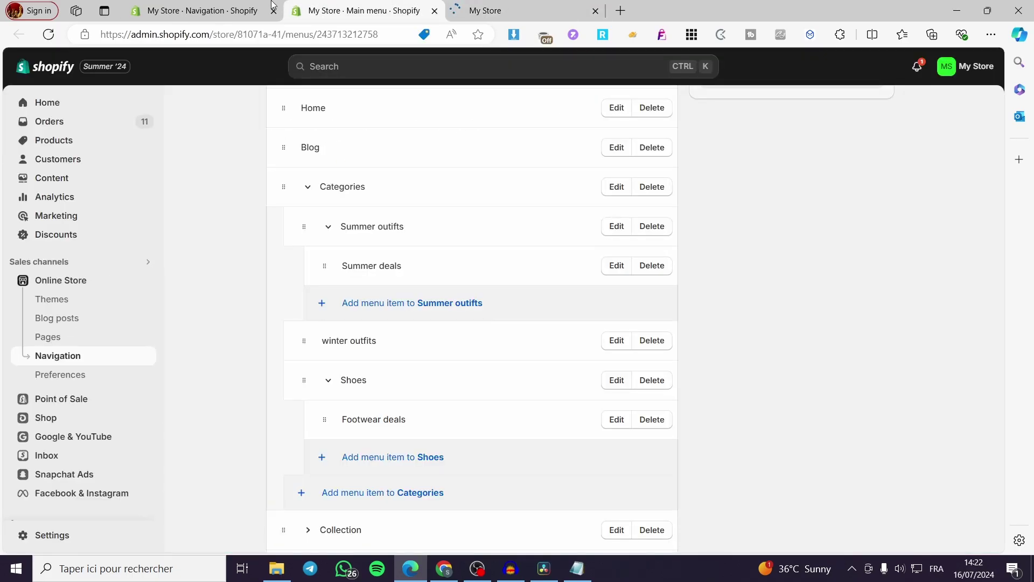
scroll(649, 397, up, 4)
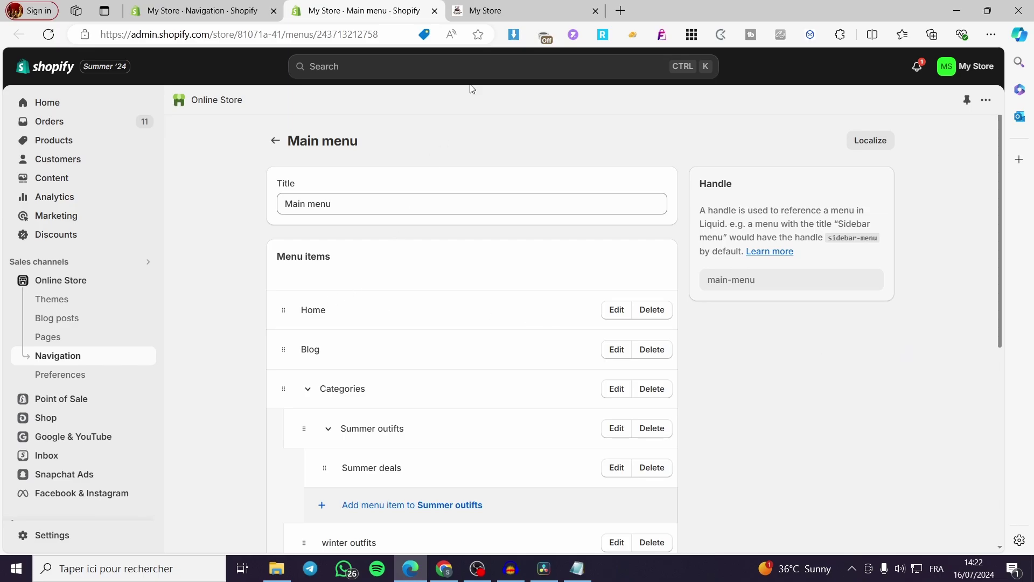
click(524, 7)
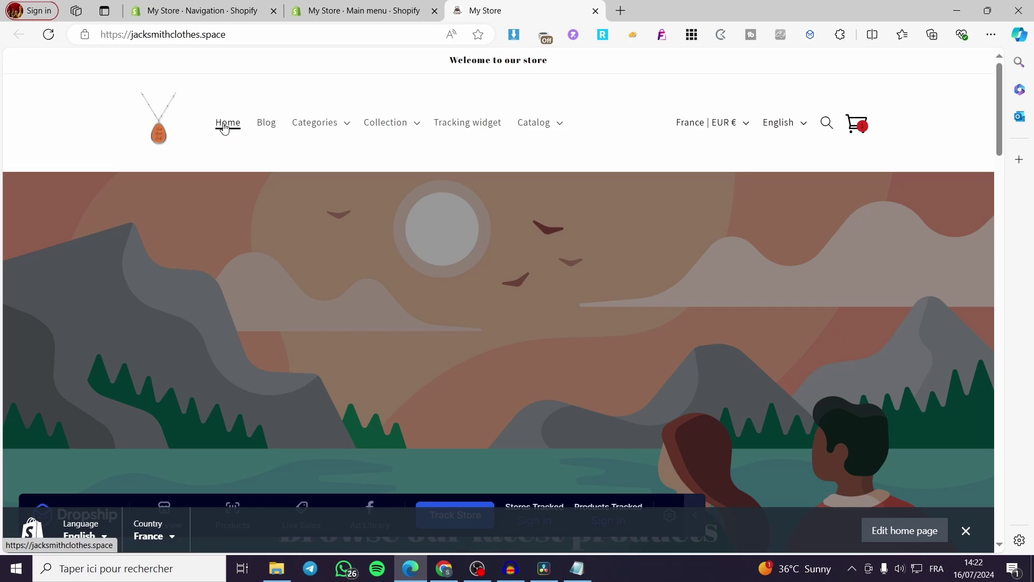
click(363, 6)
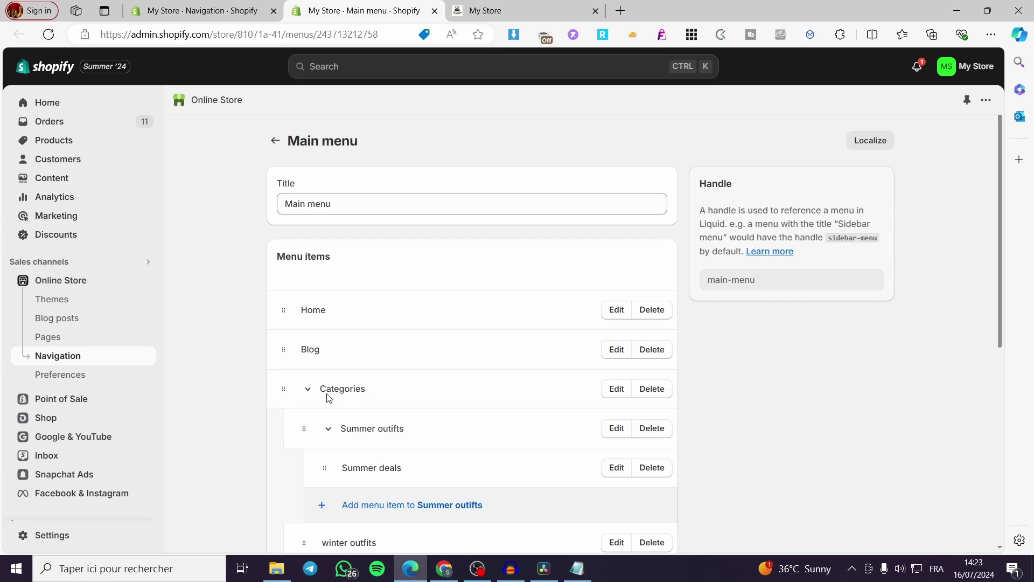
Collapse and re-expand Categories in the Main menu, and view its submenu in the storefront header.
click(308, 389)
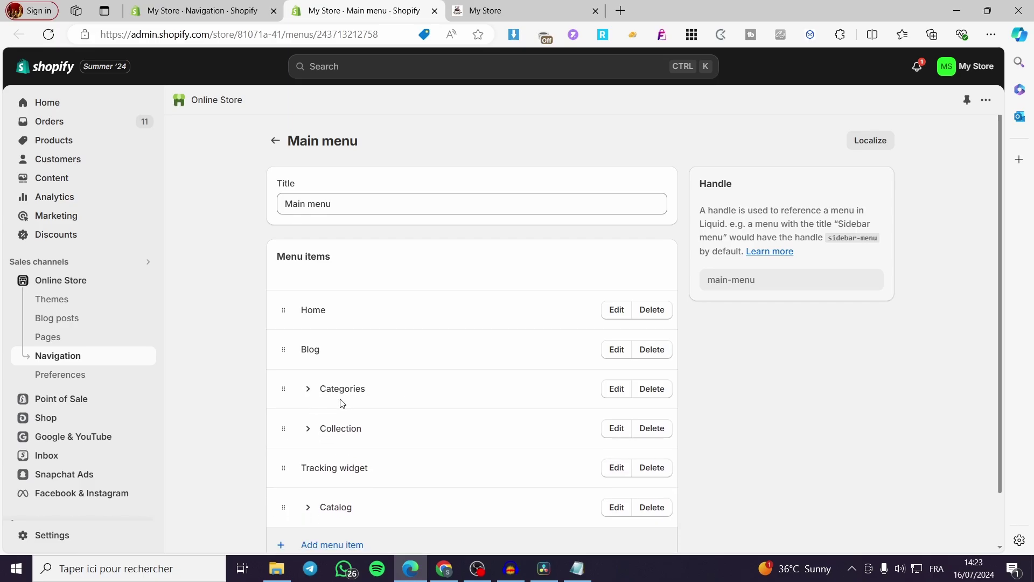
click(307, 389)
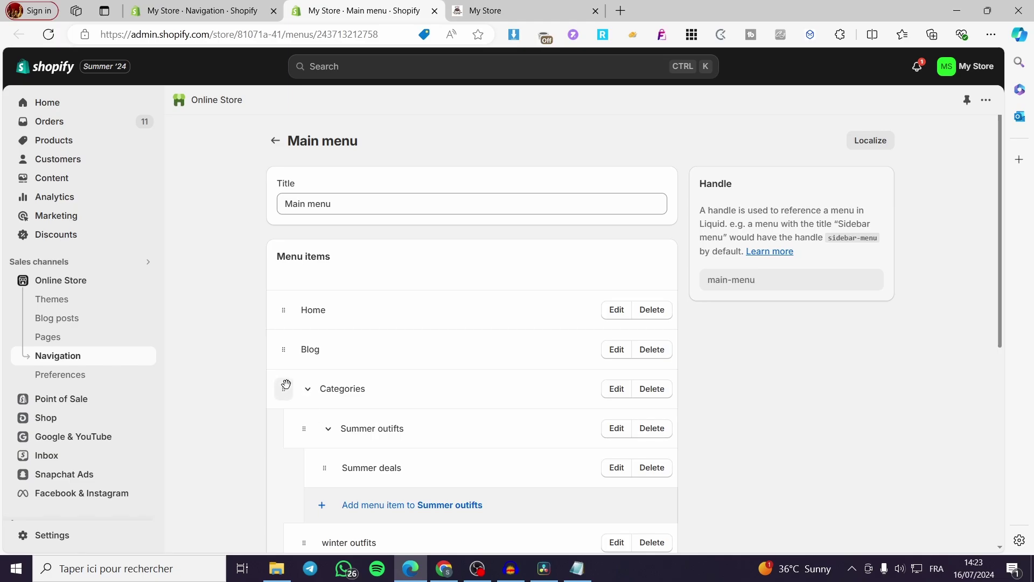
click(485, 11)
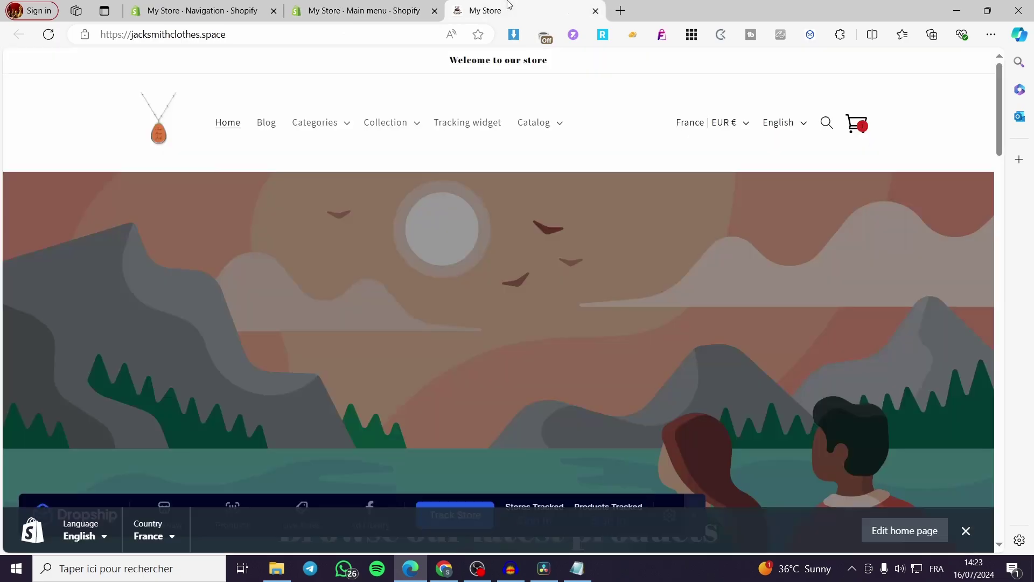
click(349, 125)
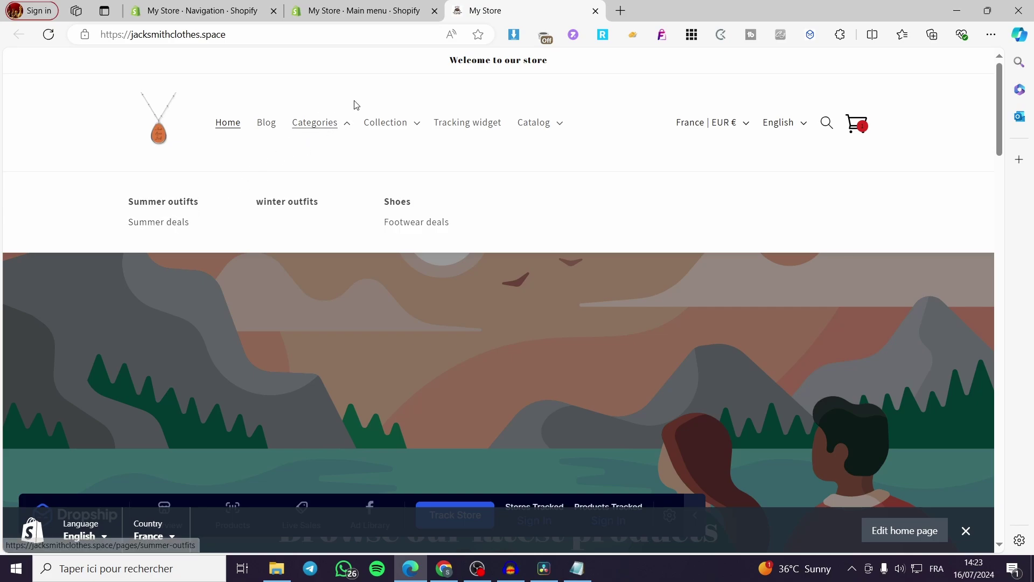
click(342, 127)
Examine the items nested under Categories in the Main menu, including Summer outifts and Summer deals.
click(386, 5)
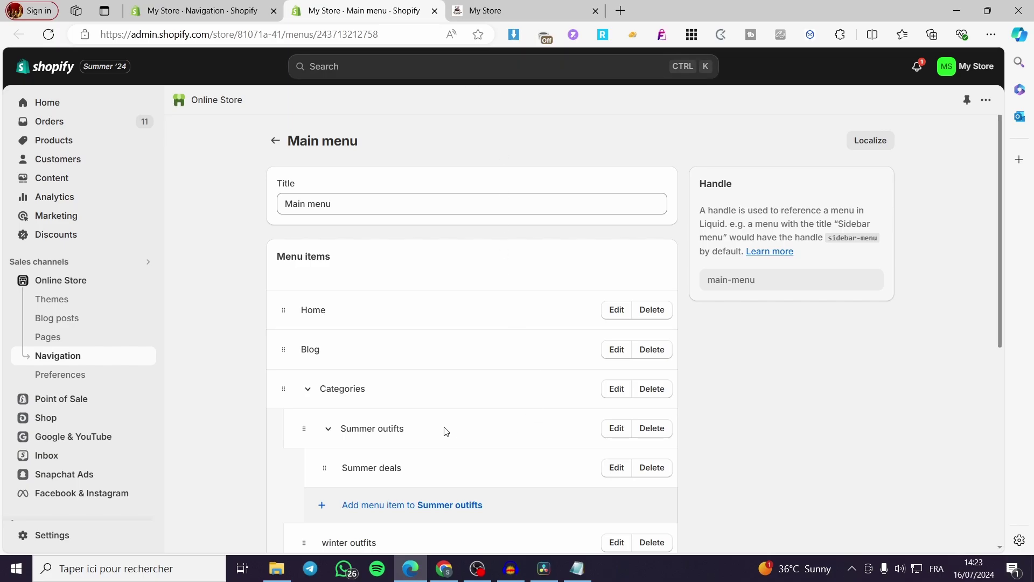
scroll(402, 427, down, 3)
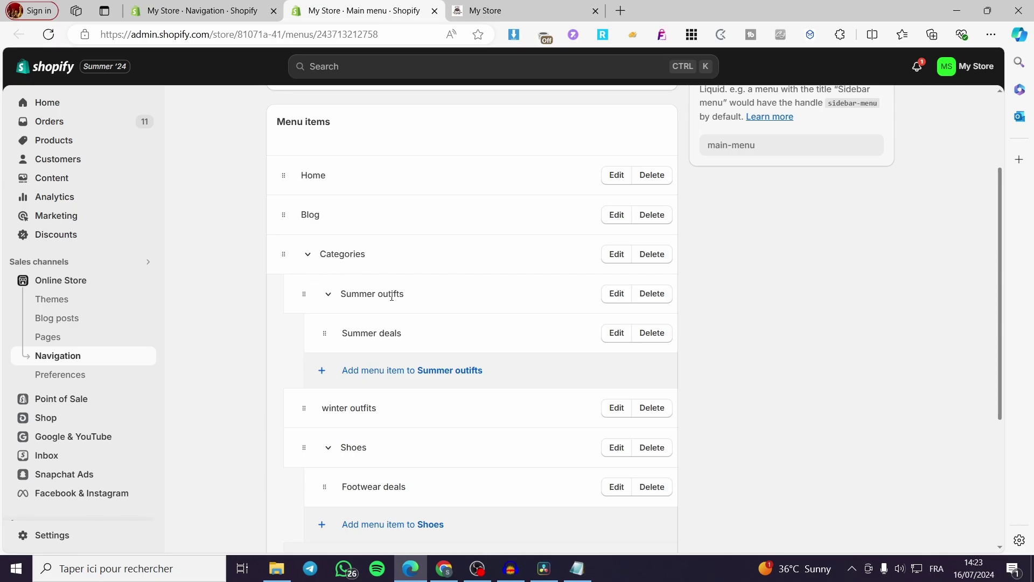
drag(412, 300, 345, 301)
click(354, 295)
drag(412, 335, 340, 334)
click(428, 337)
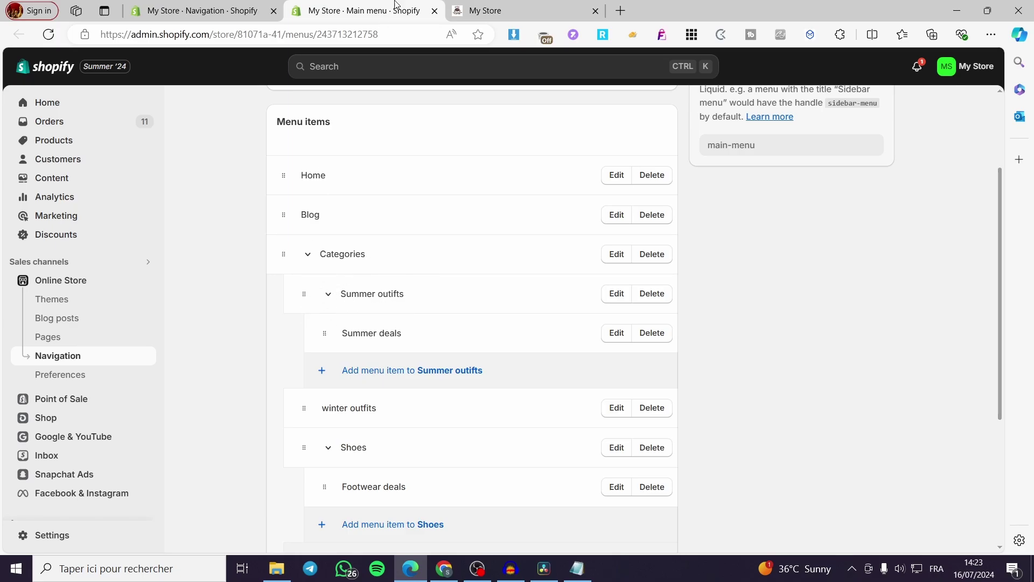
Compare the expanded Collection and Categories menus on the storefront, and return to the Main menu's items.
click(537, 5)
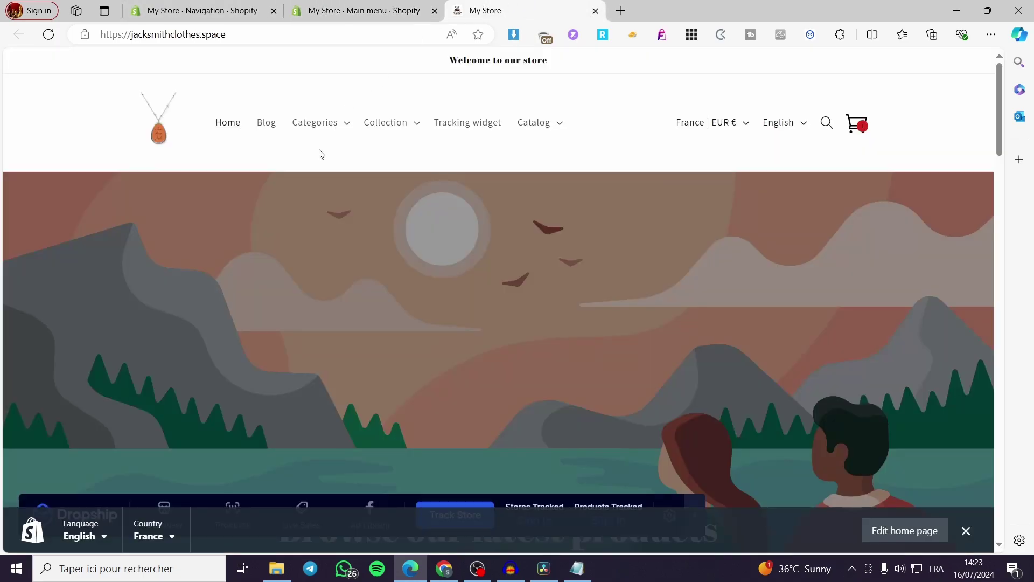
click(414, 124)
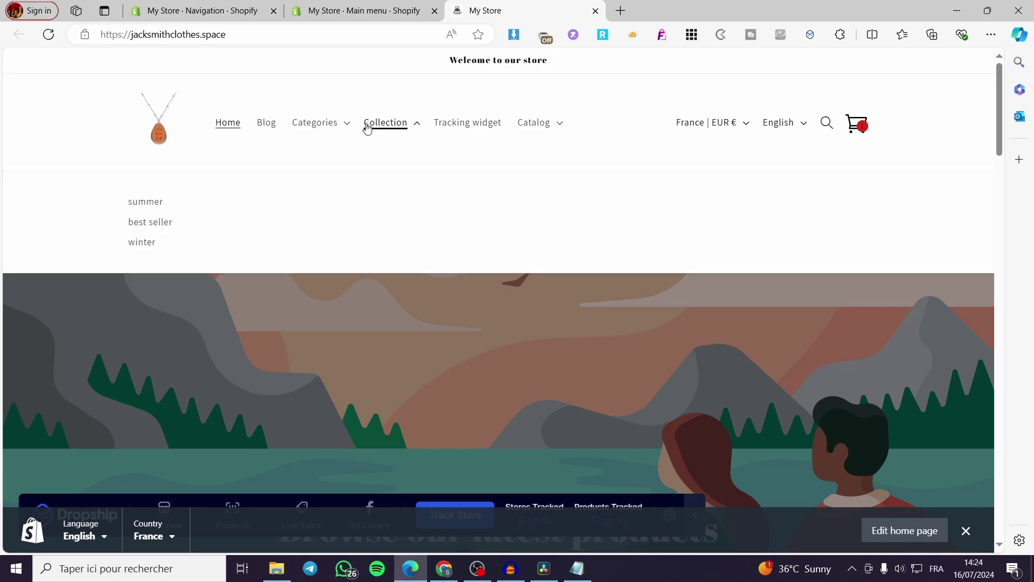
click(346, 127)
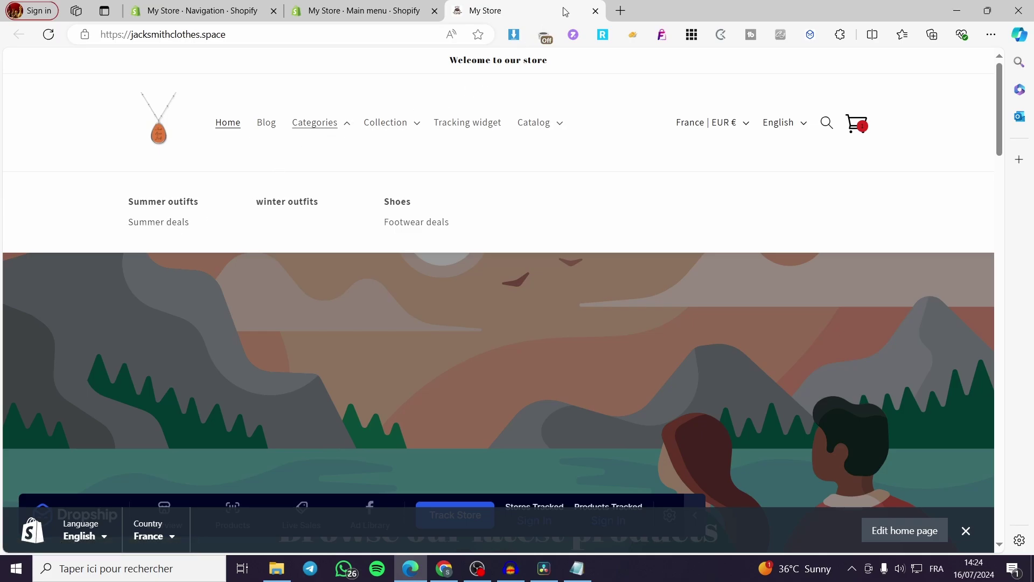
click(342, 9)
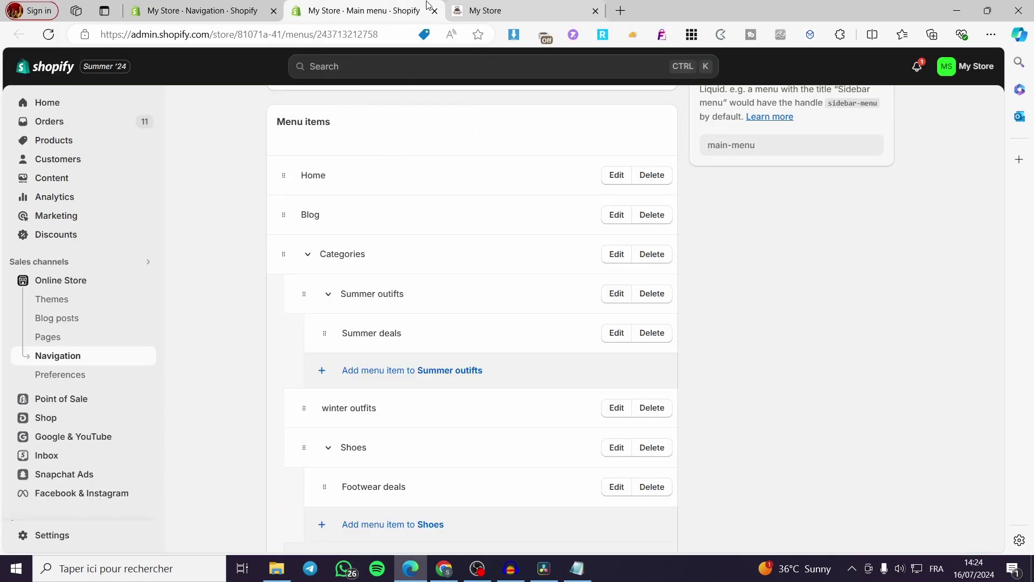
mouse_move(590, 11)
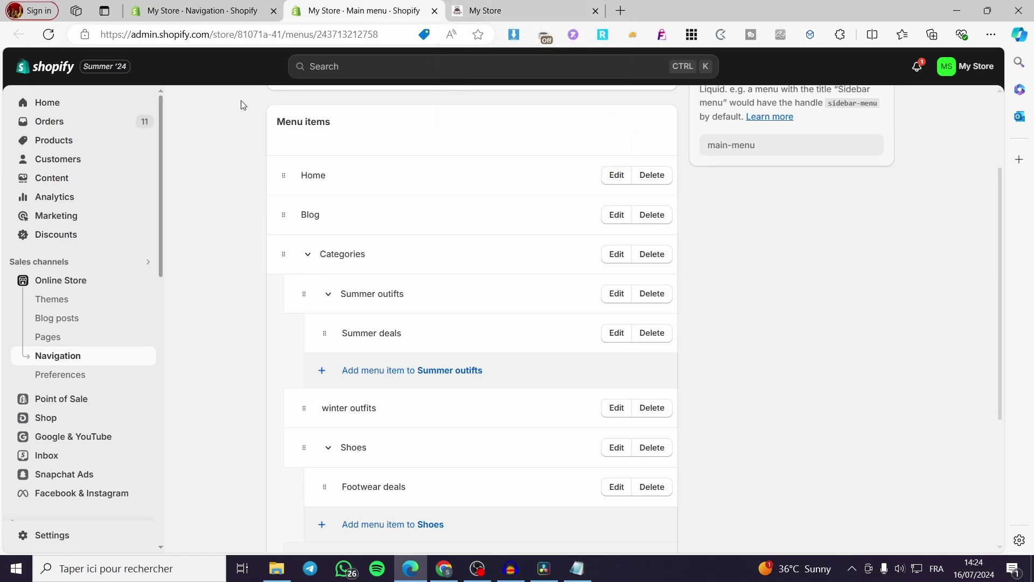
Open the Dawn theme for customization and show the Header section's settings.
click(190, 4)
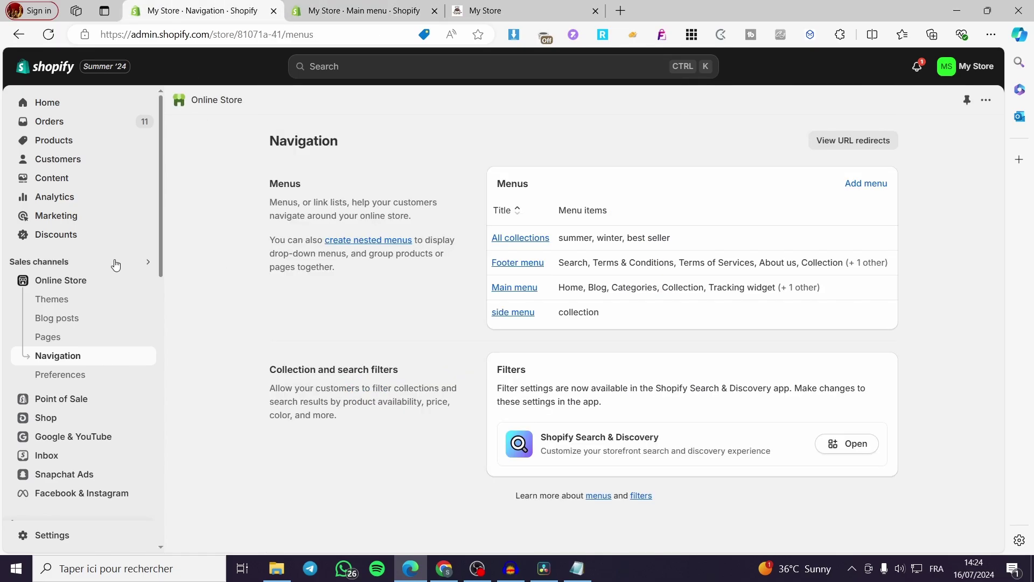
click(89, 303)
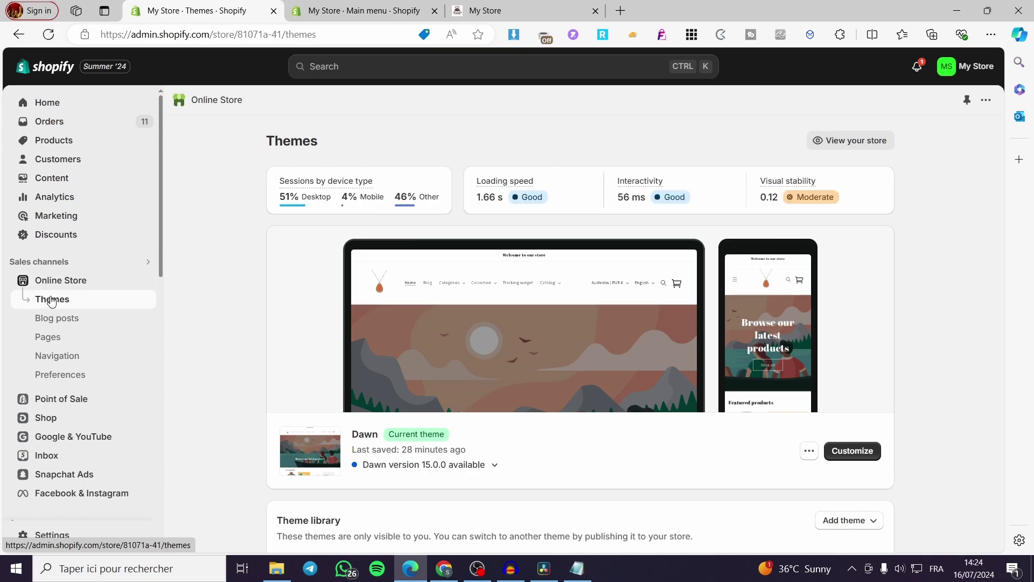
click(879, 451)
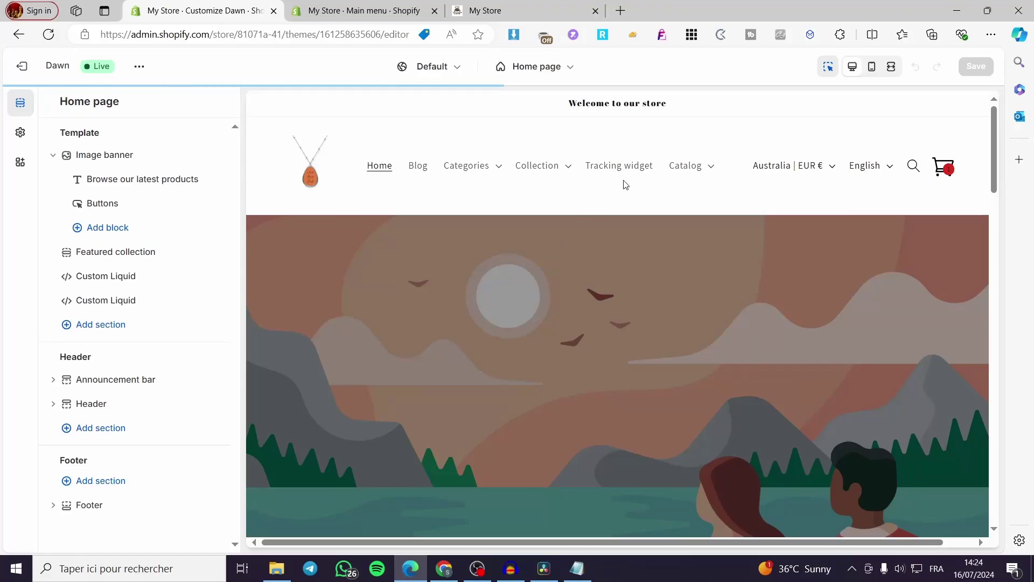
click(705, 152)
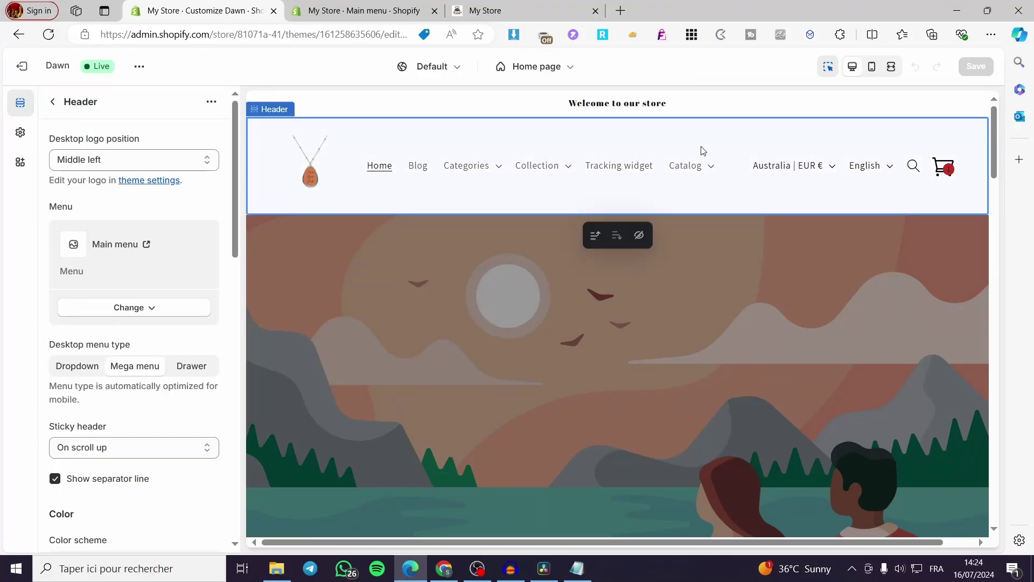
Set the header's desktop menu type to Dropdown and preview the Categories menu.
drag(135, 345, 47, 353)
click(205, 338)
click(81, 373)
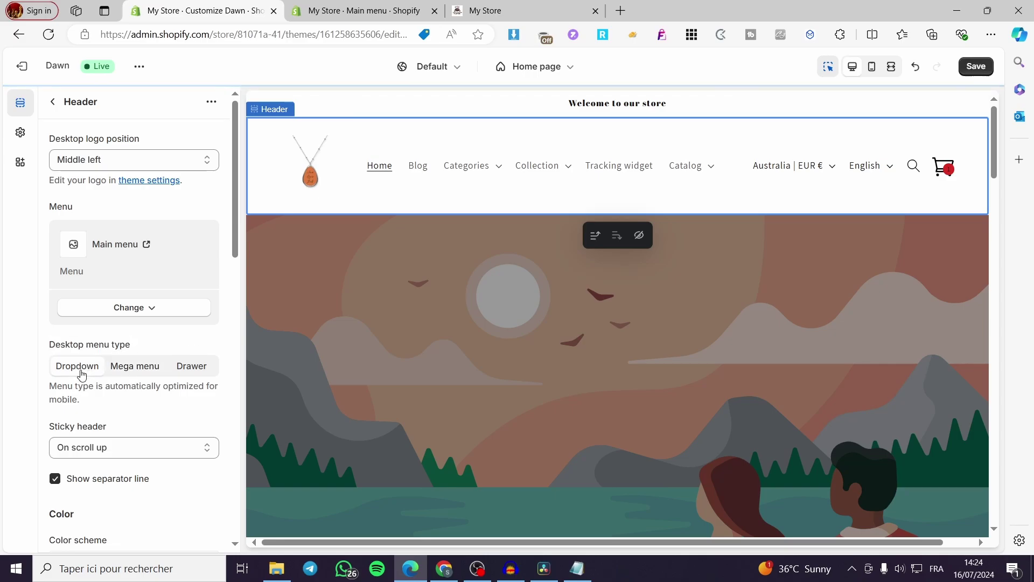
click(500, 169)
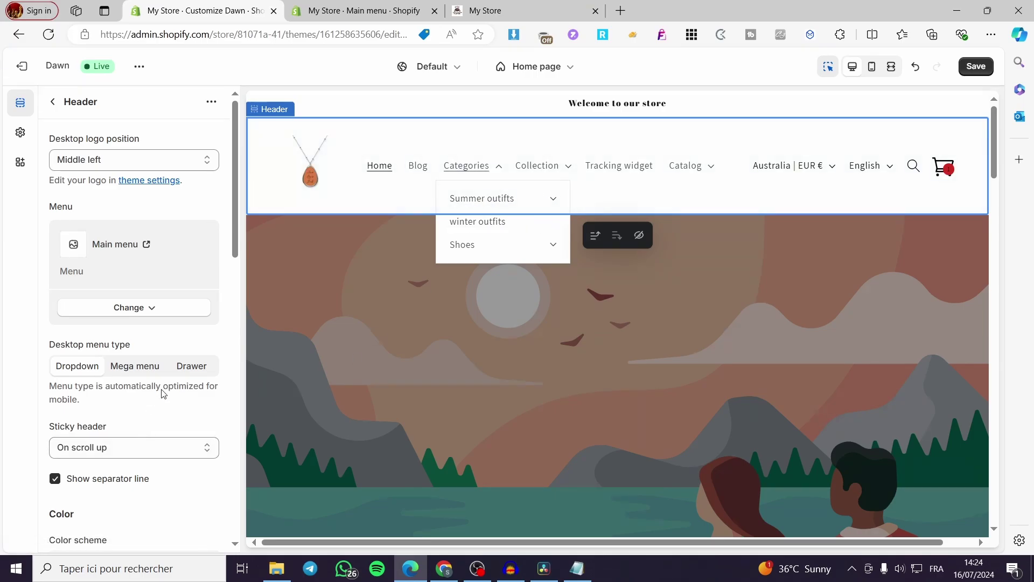
Set the header's desktop menu type to Mega menu and preview the Categories menu.
click(133, 371)
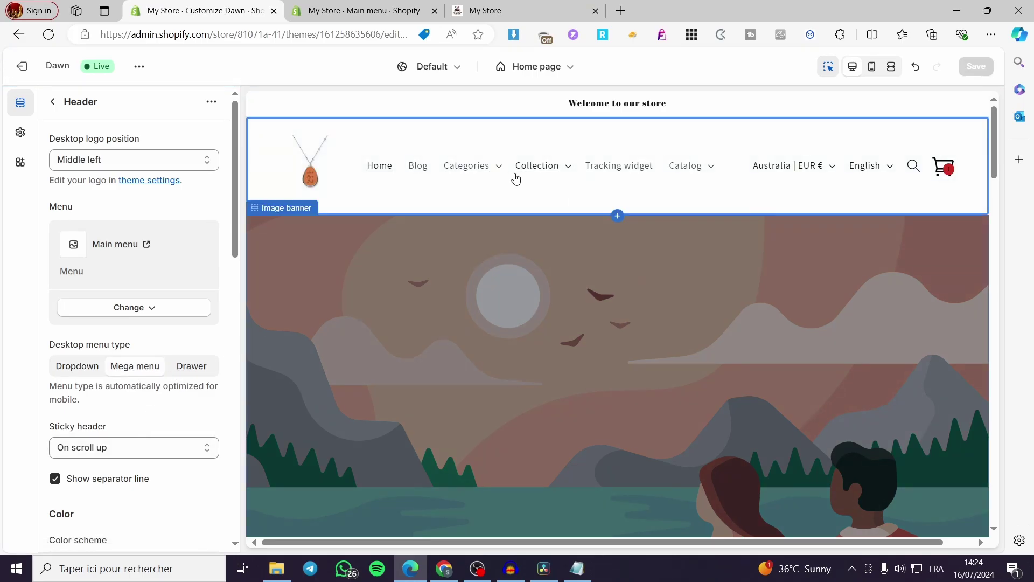
click(501, 169)
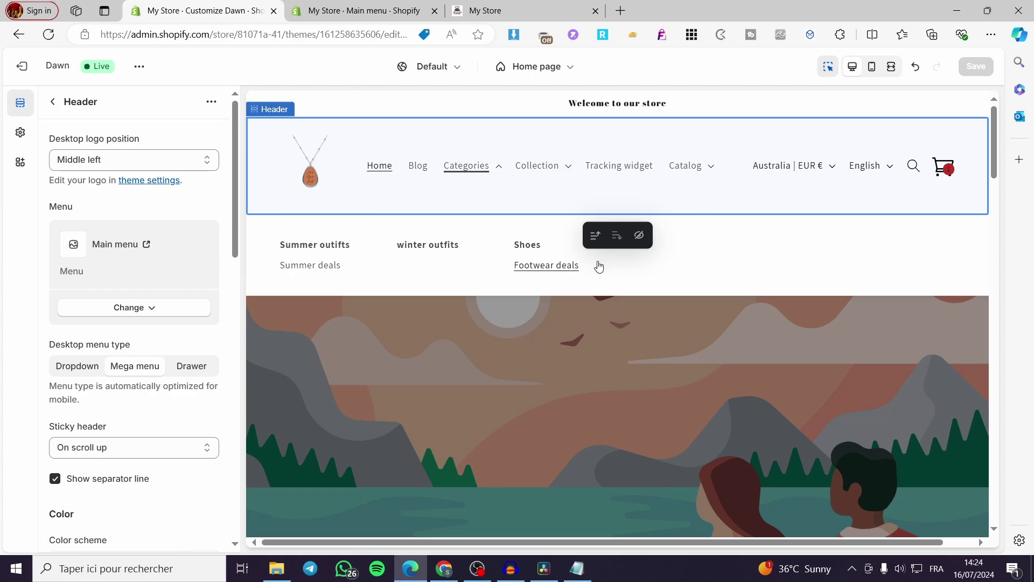
Set the header's desktop menu type to Drawer and preview the Categories submenu in the drawer.
click(204, 366)
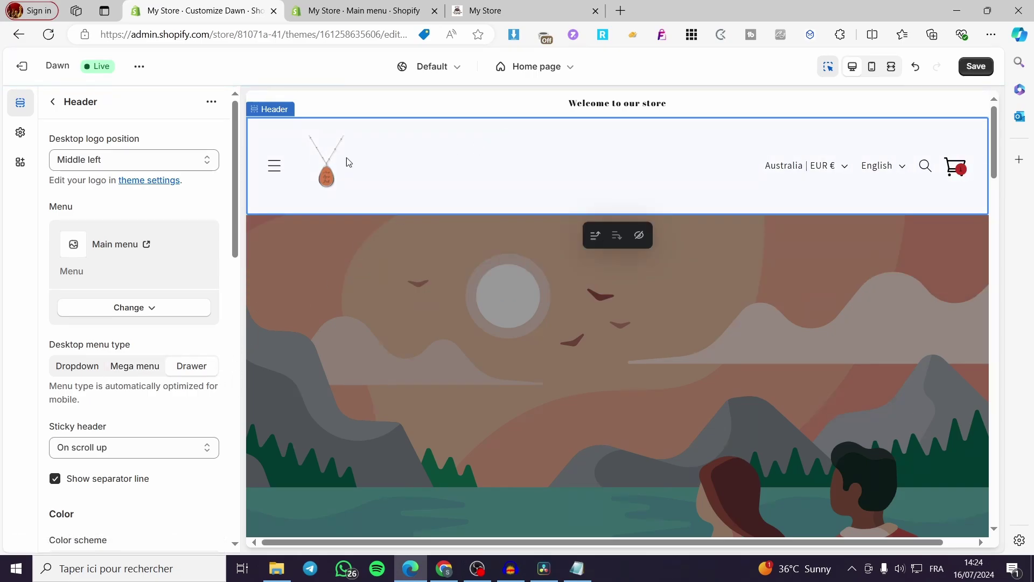
click(275, 167)
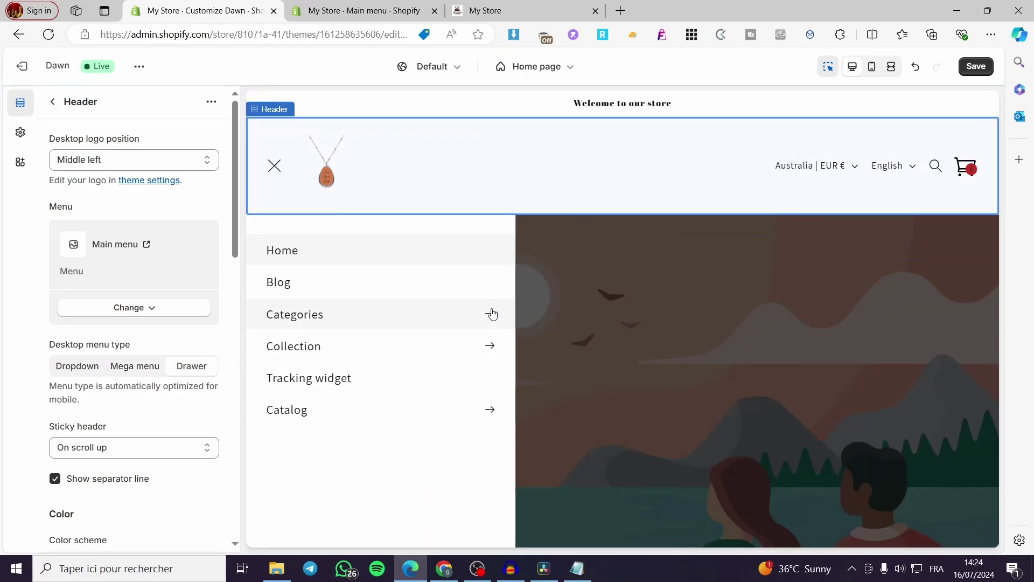
click(491, 314)
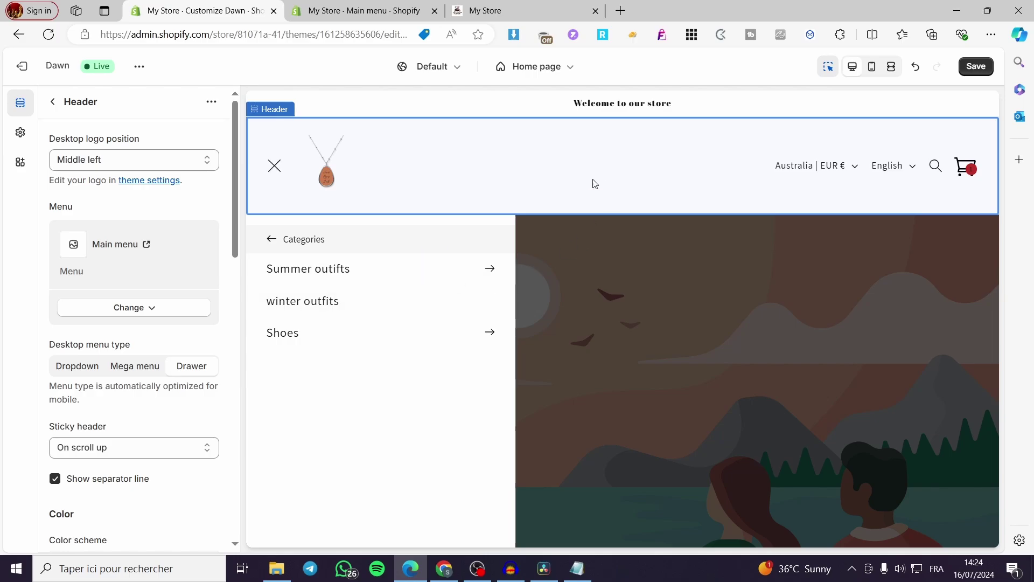
click(273, 168)
Set the header's desktop menu type back to Mega menu and compare the Categories preview with the Main menu's nested items.
click(141, 366)
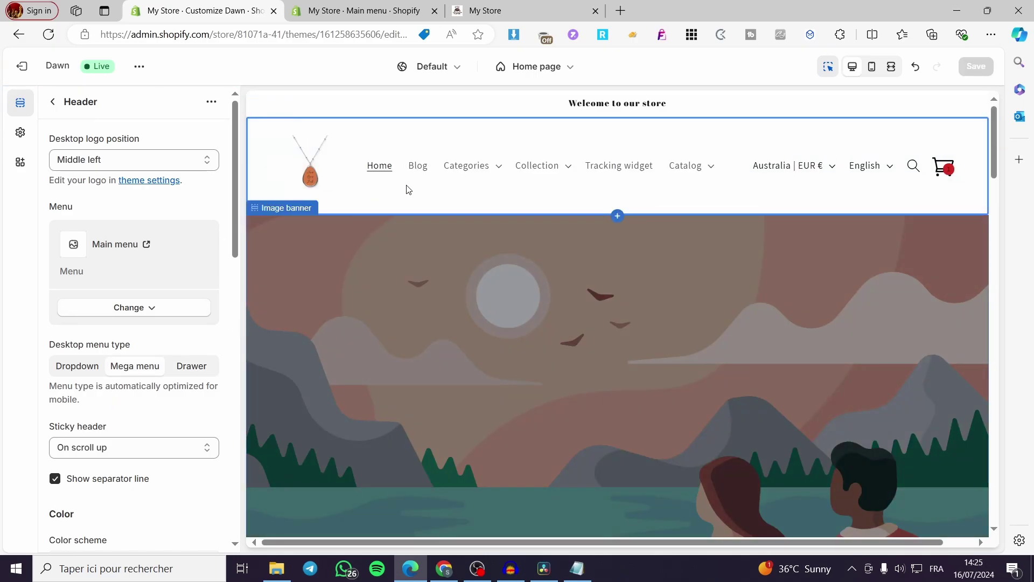
click(499, 167)
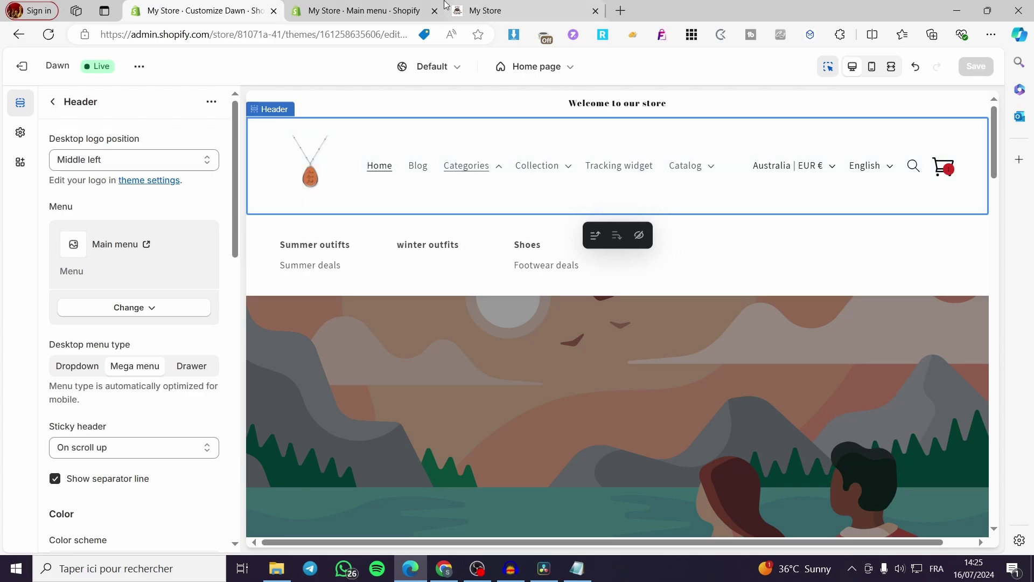
click(372, 11)
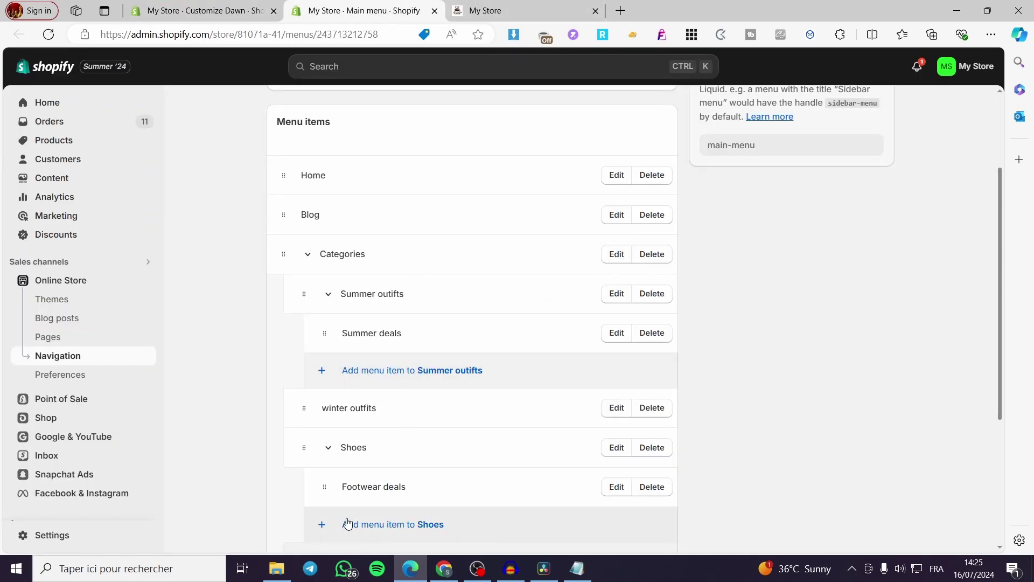
click(535, 9)
click(196, 11)
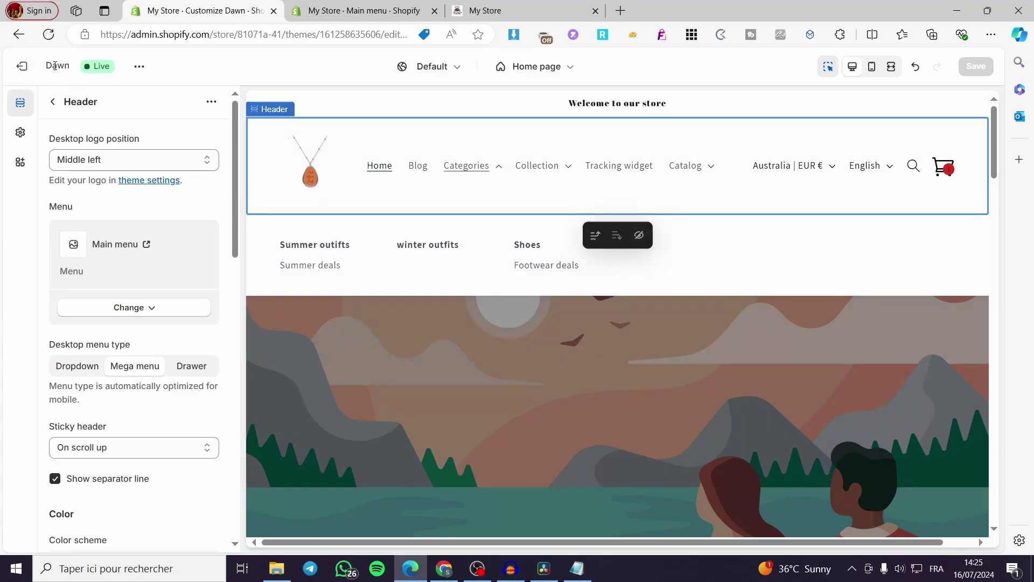
Leave the theme editor and search the Shopify App Store for "Globo mega menu".
click(22, 65)
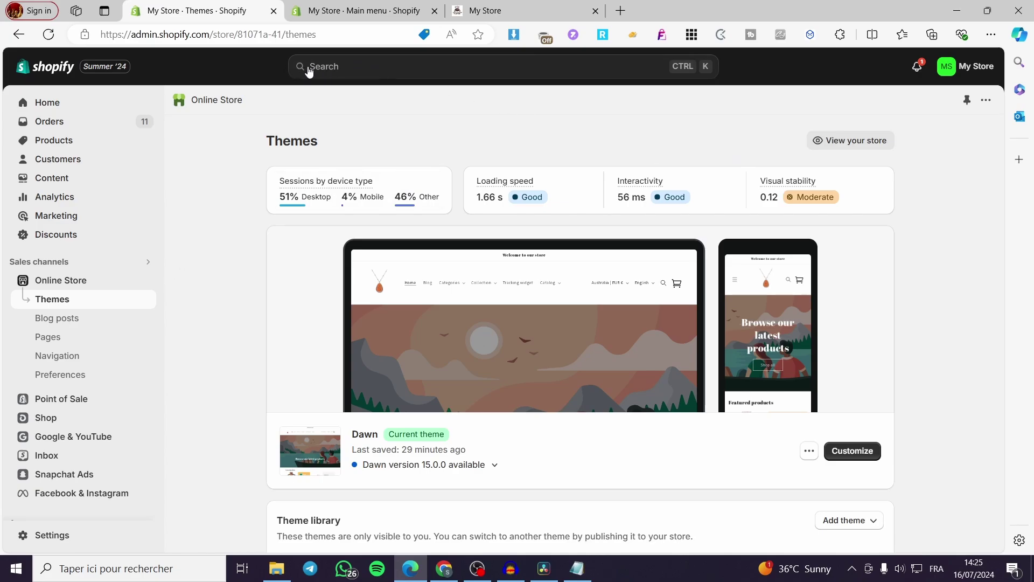
click(401, 67)
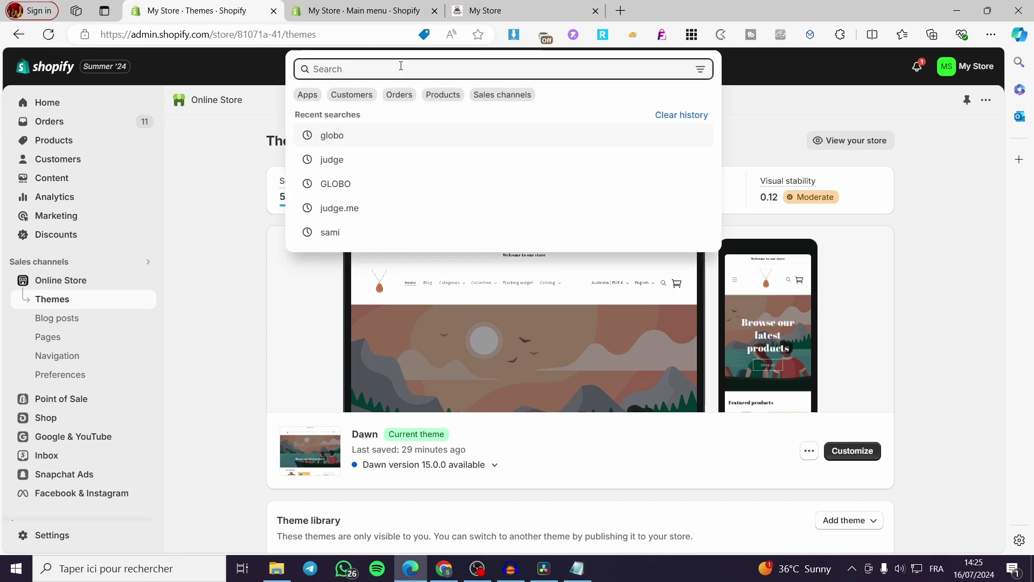
text(Globo)
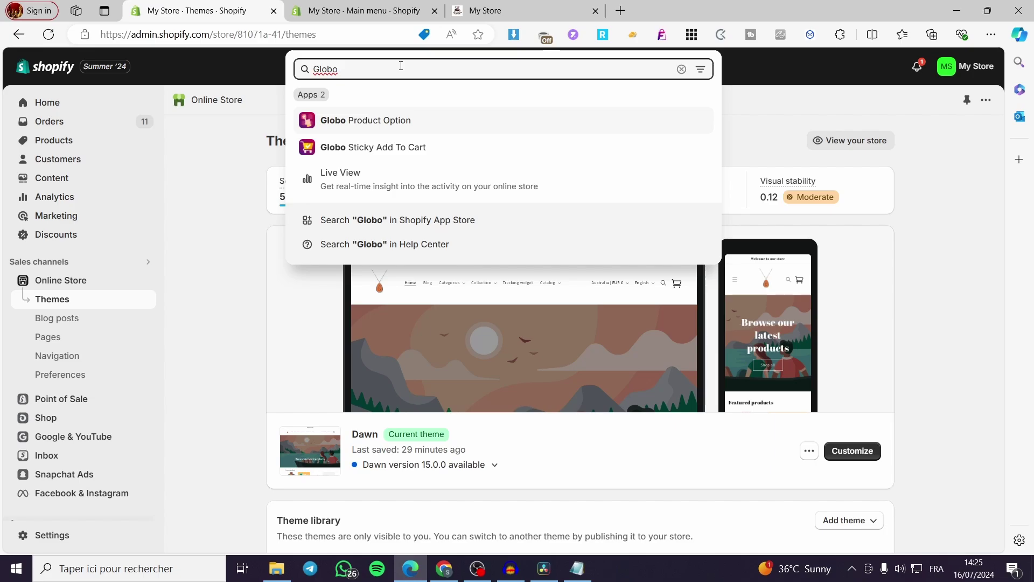
text(menu)
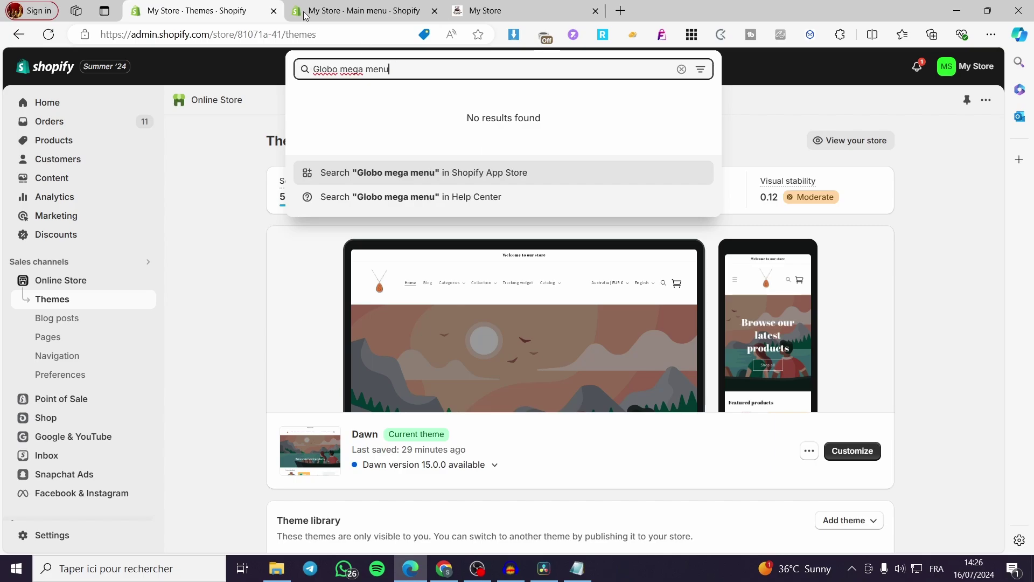
click(492, 174)
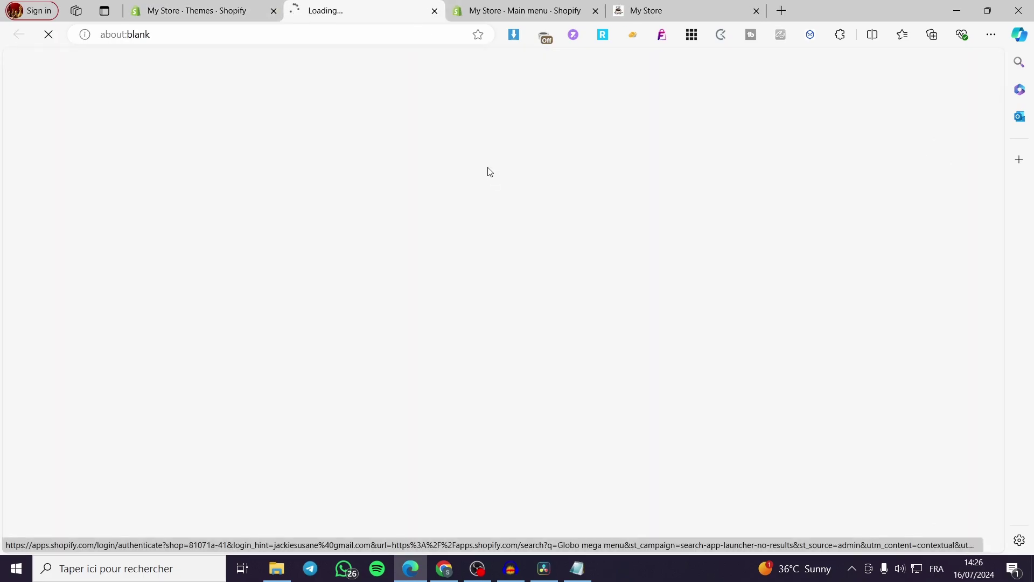
click(596, 11)
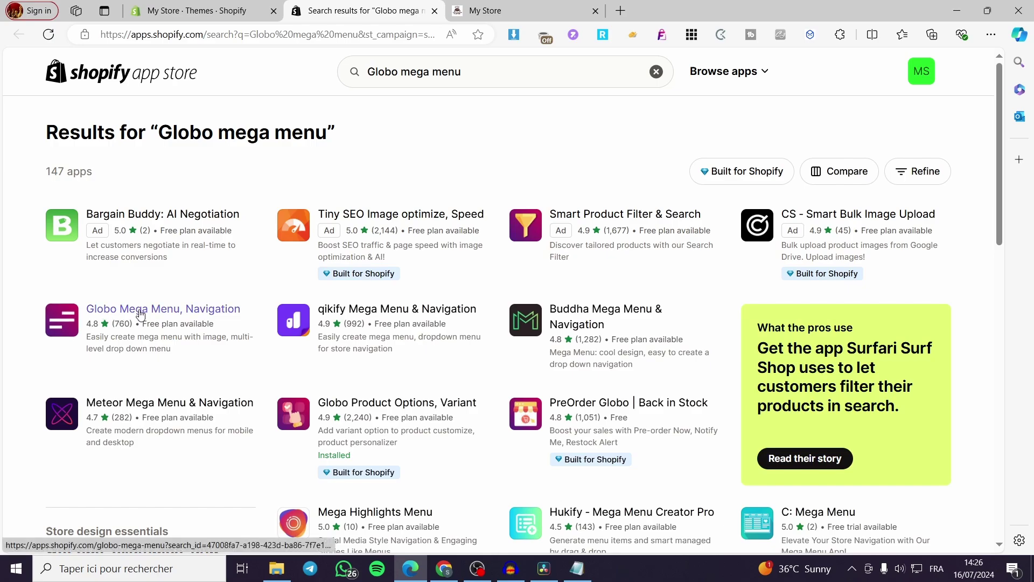
Install the Globo Mega Menu, Navigation app and pin it to the store admin's navigation.
click(193, 314)
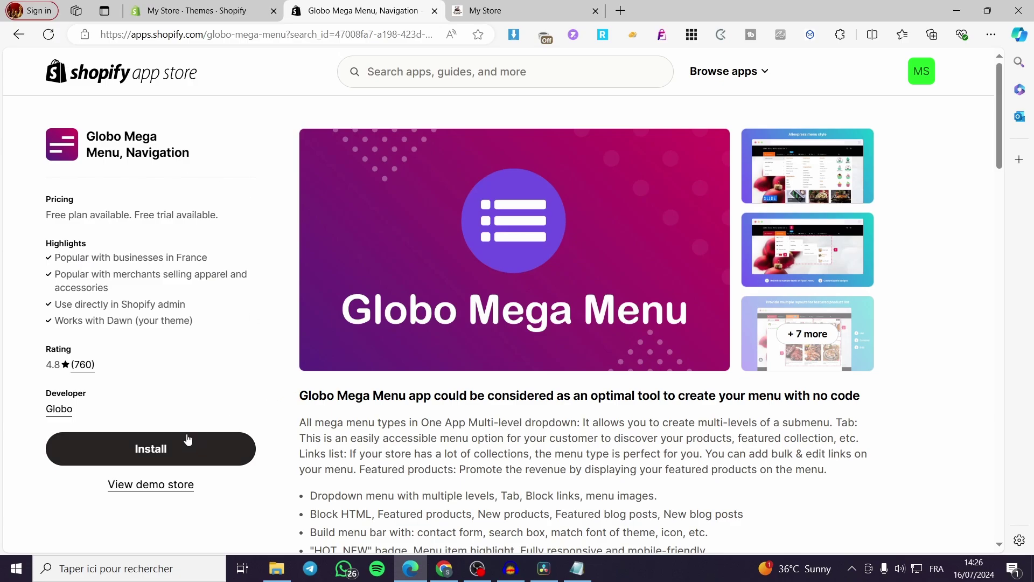
click(161, 450)
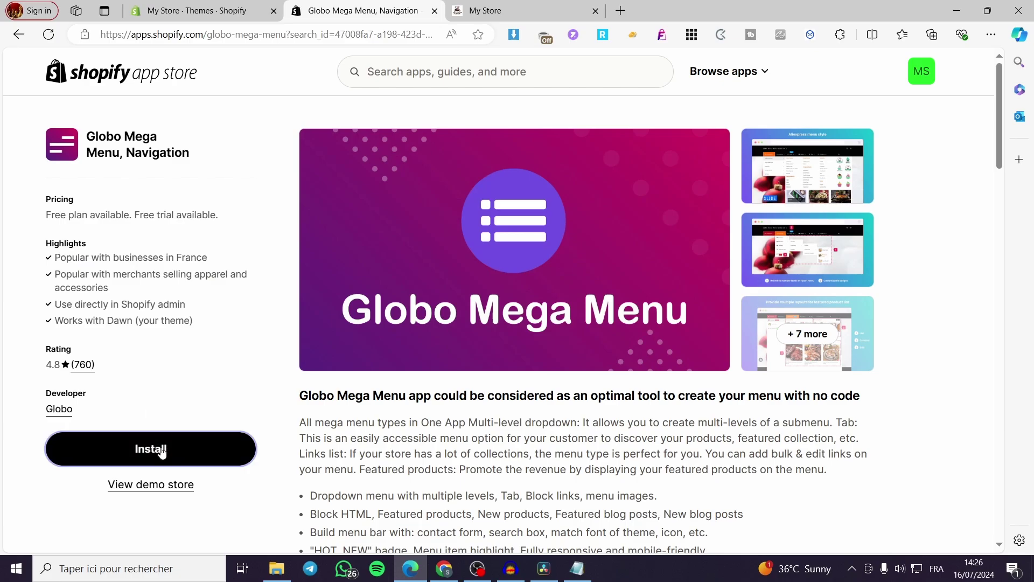
click(433, 12)
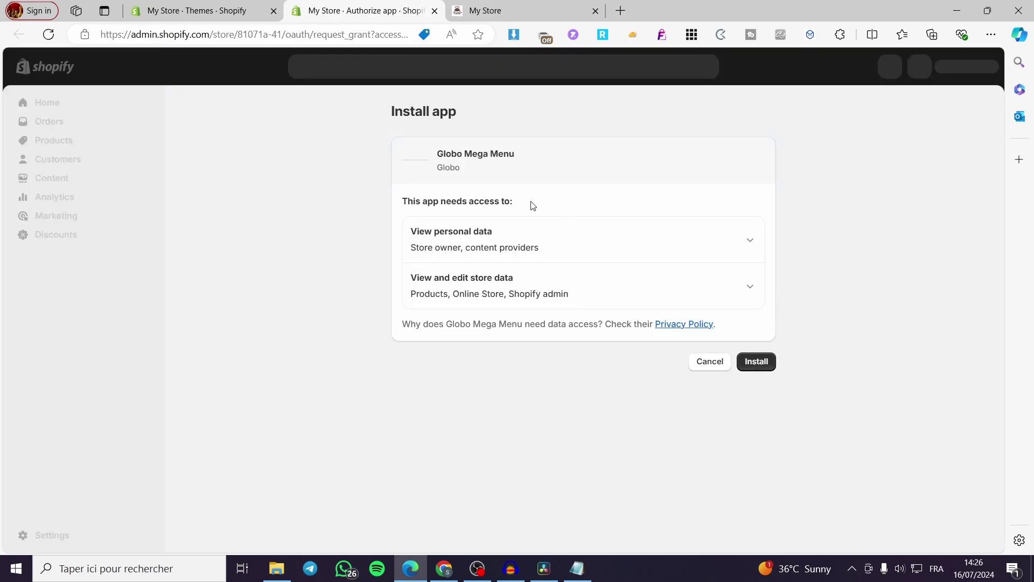
click(767, 364)
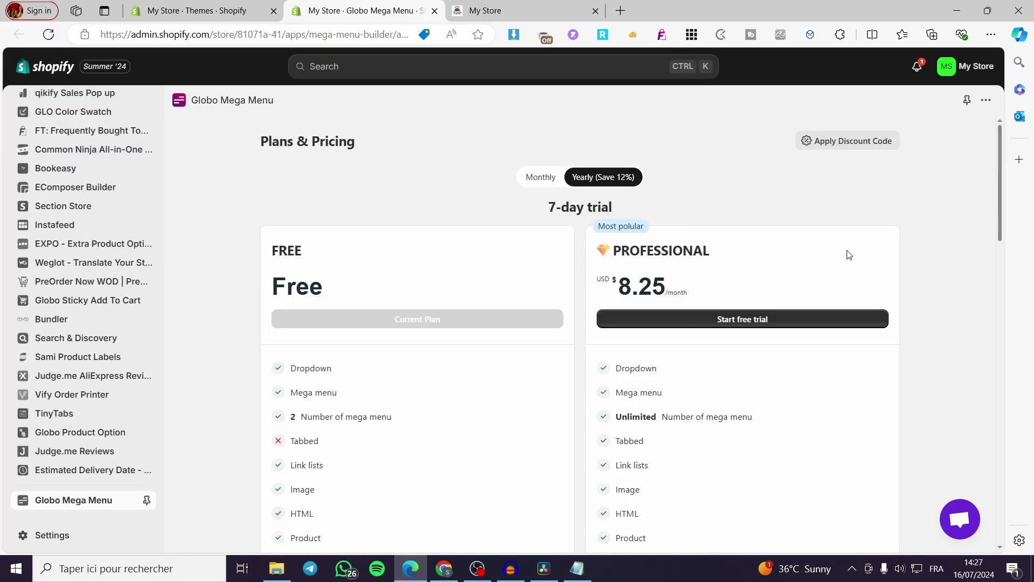
click(146, 501)
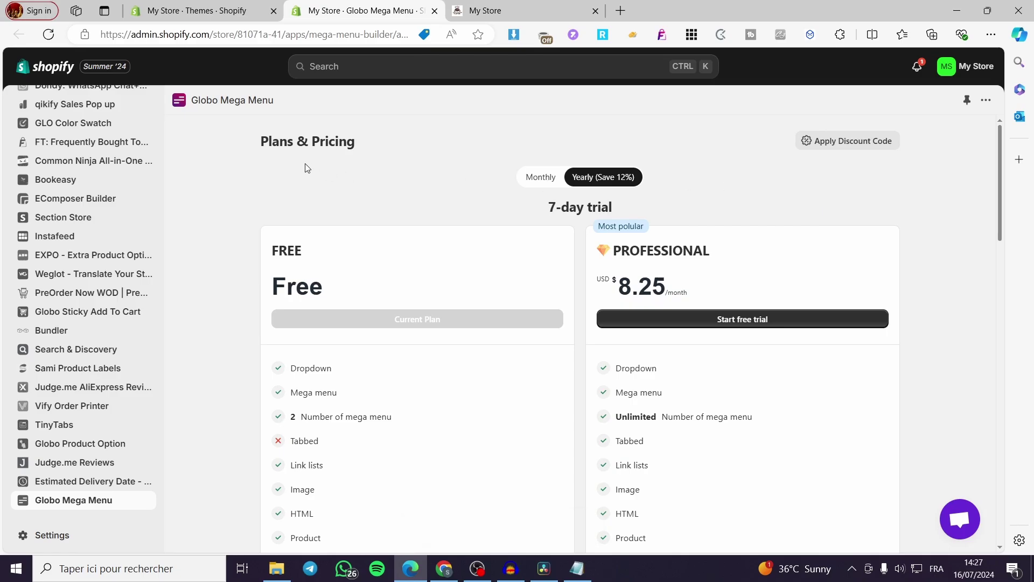
Compare the features of the Free and Professional plans and continue with the Free plan.
scroll(486, 120, down, 1)
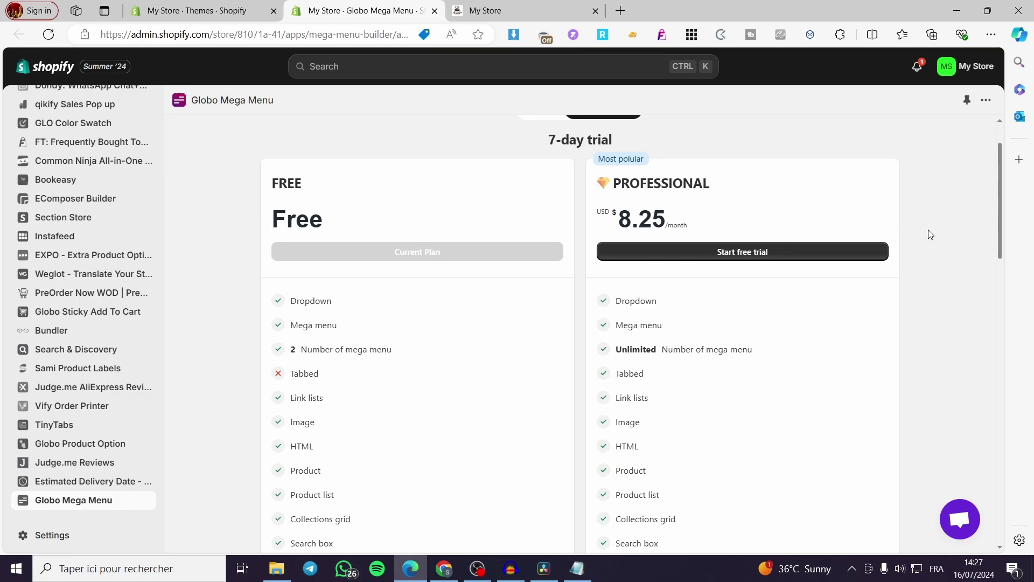
scroll(931, 235, down, 1)
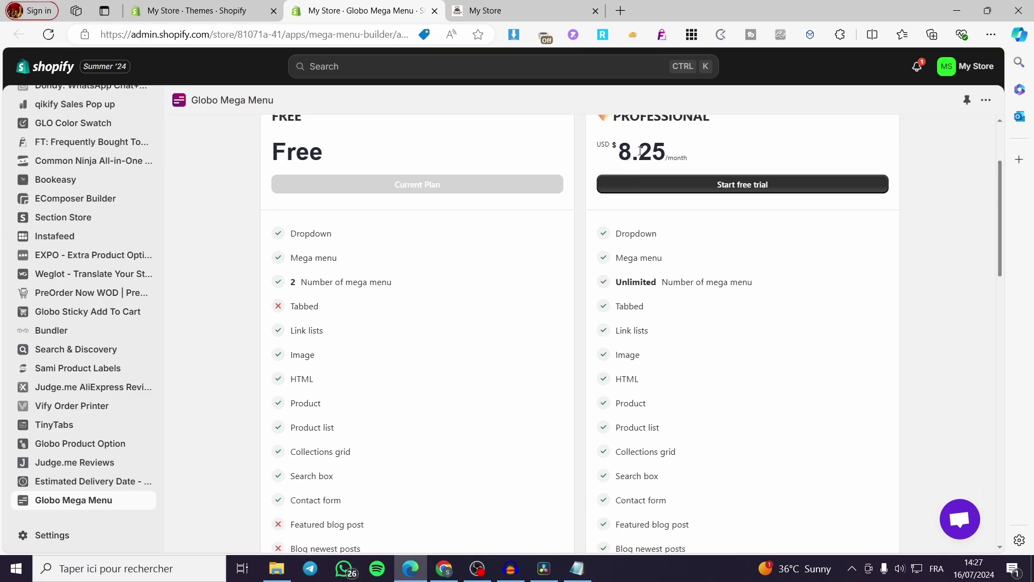
scroll(886, 162, down, 1)
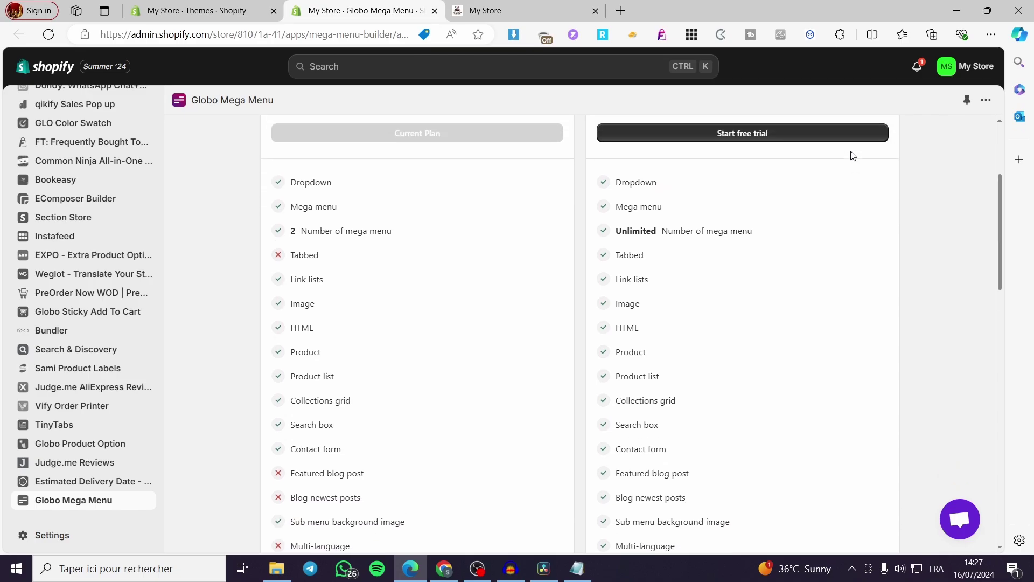
scroll(852, 156, up, 1)
scroll(792, 201, down, 2)
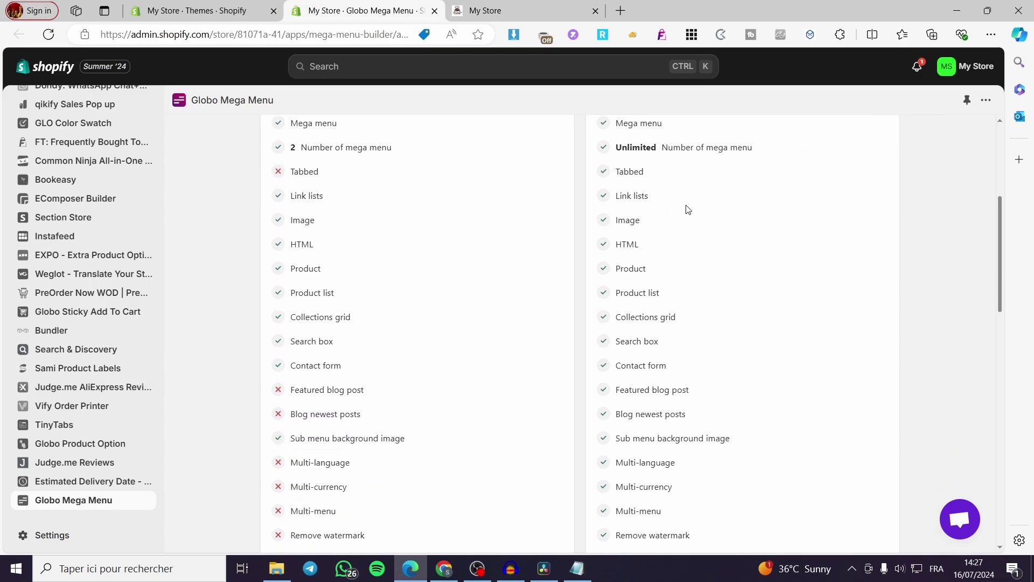
scroll(676, 212, down, 2)
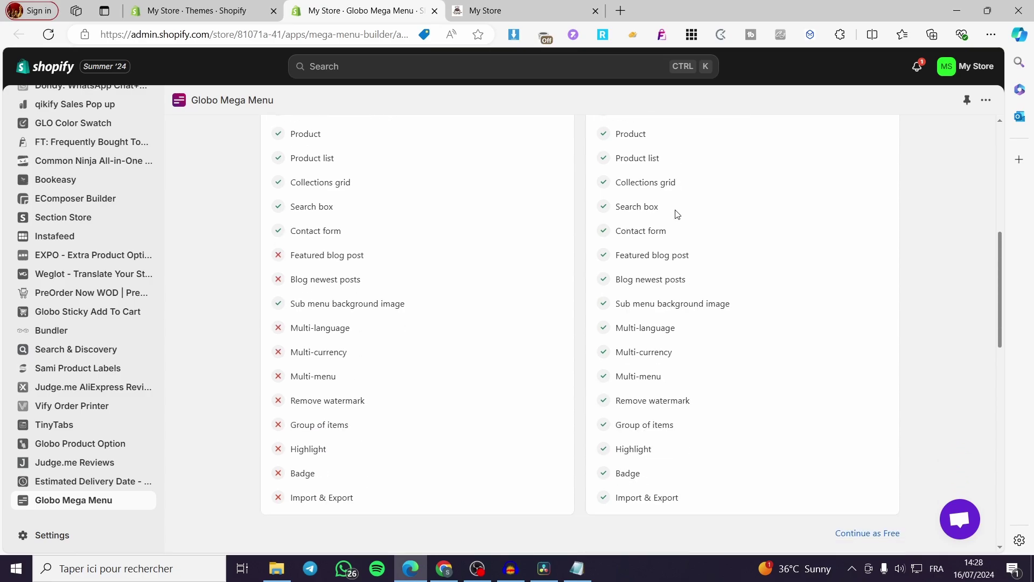
scroll(677, 214, down, 2)
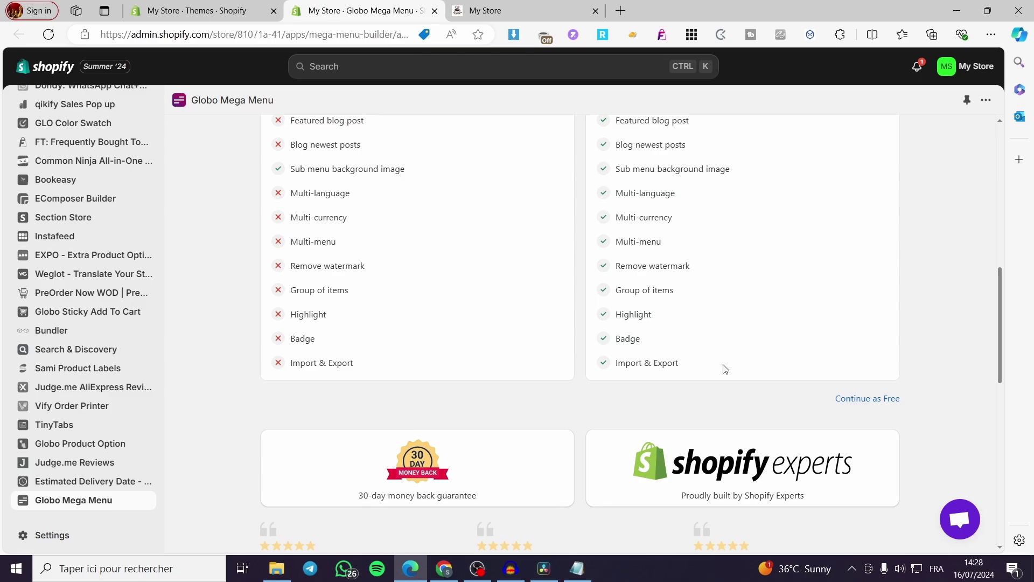
click(870, 401)
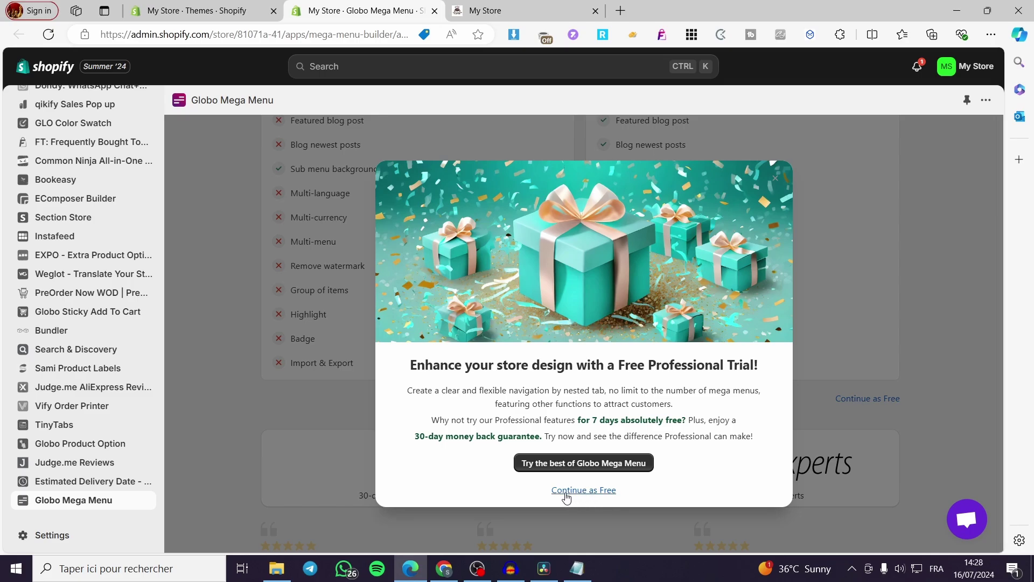
click(595, 491)
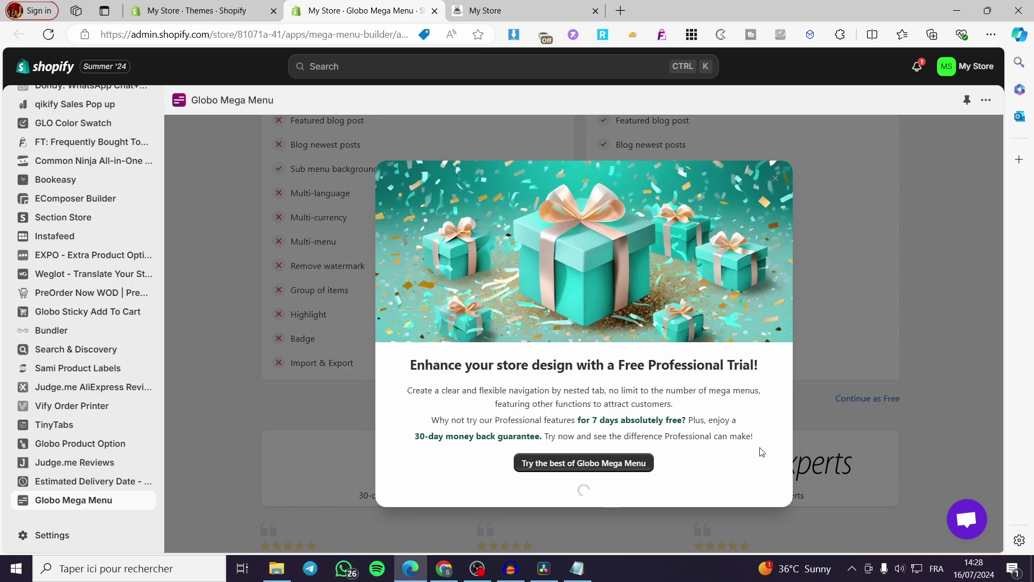
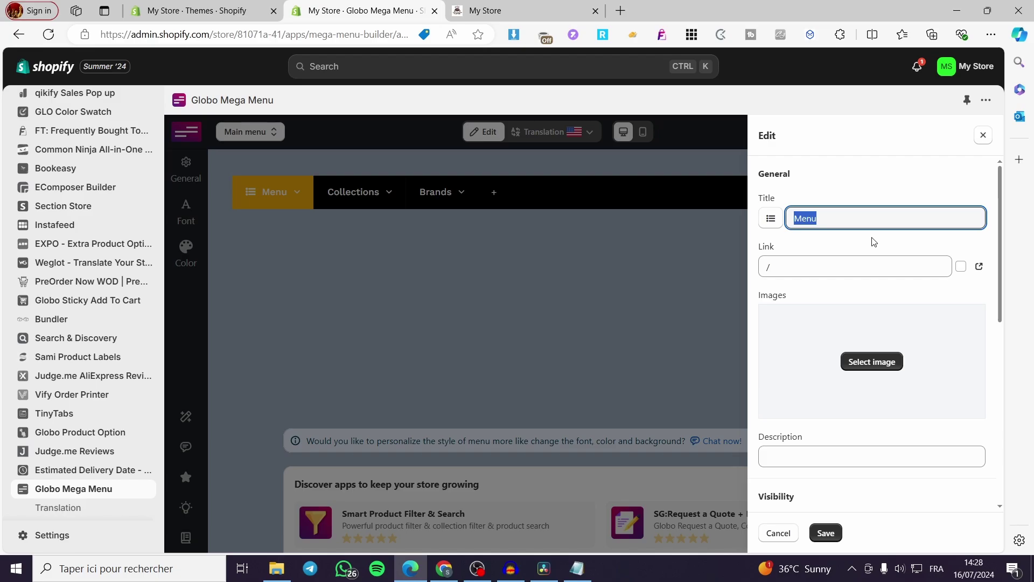
Retitle the "Menu" item as Selection, upload 20473 from the Téléchargements folder as its image, and save the item.
text(Selectio)
click(877, 360)
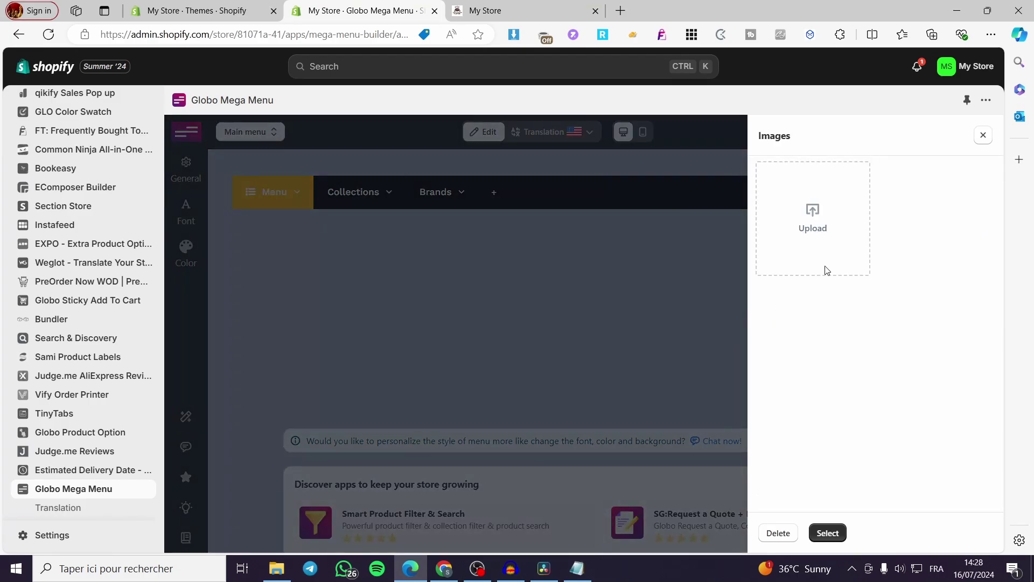
click(807, 217)
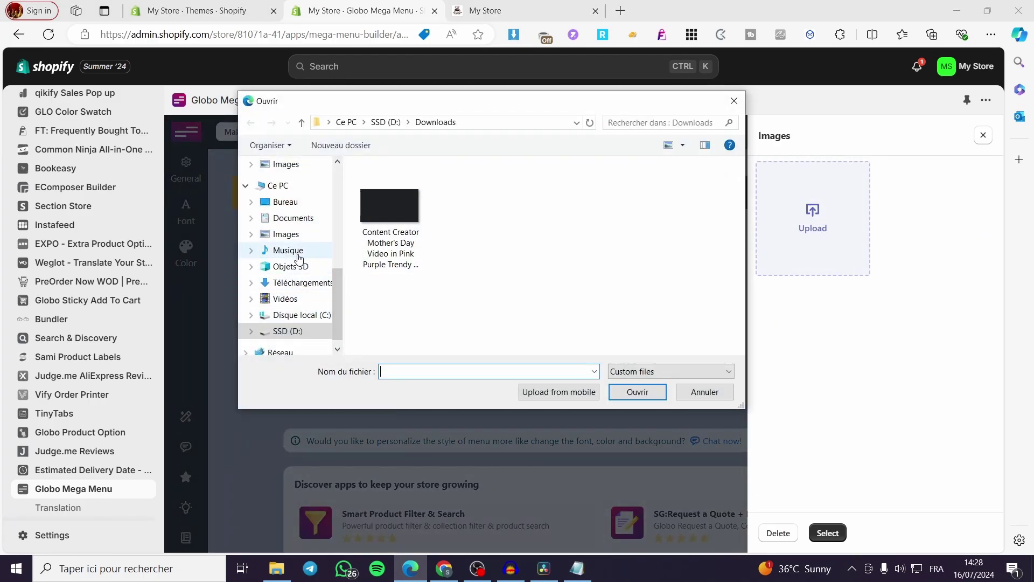
click(299, 283)
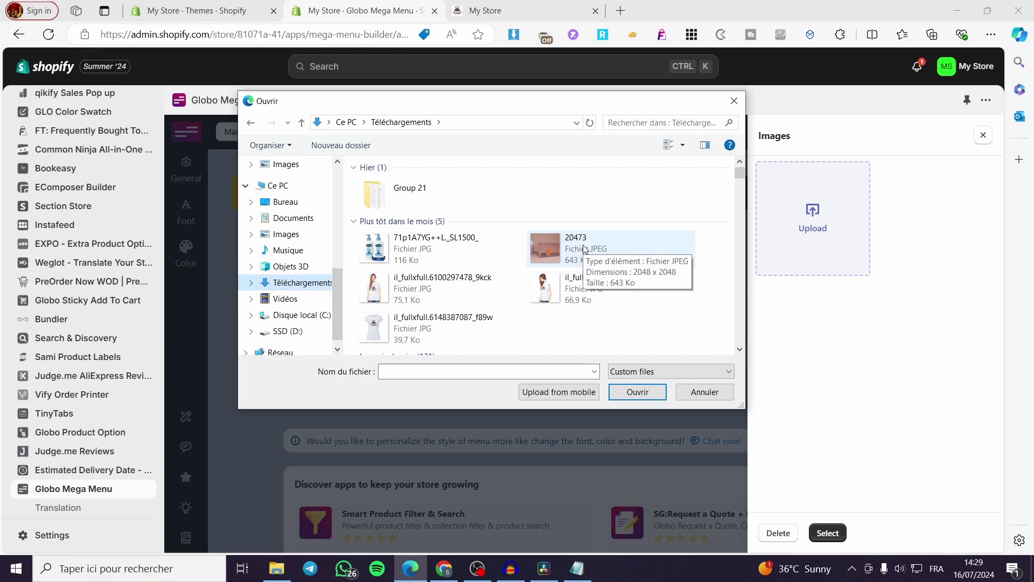
click(584, 249)
click(638, 392)
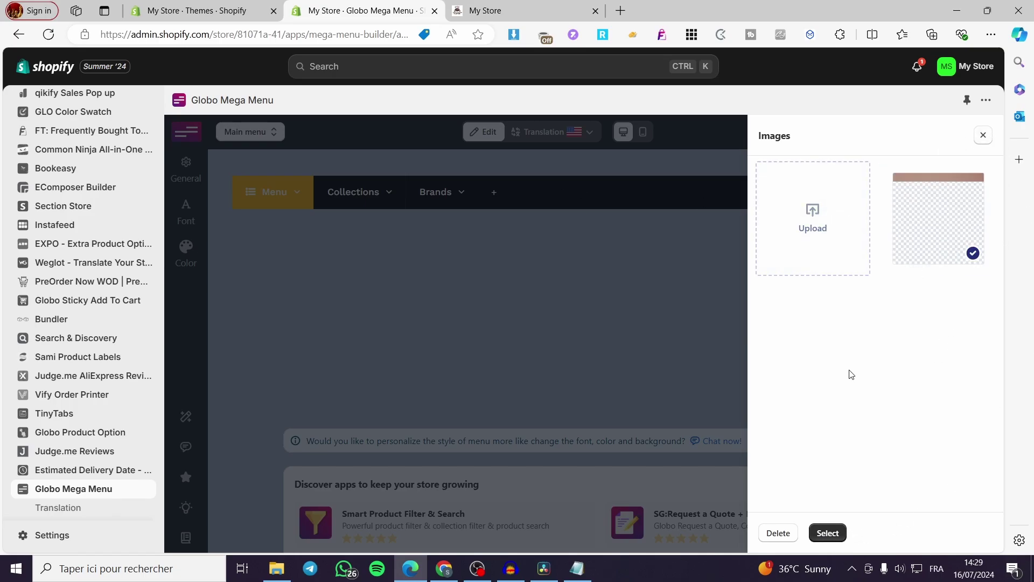
click(828, 533)
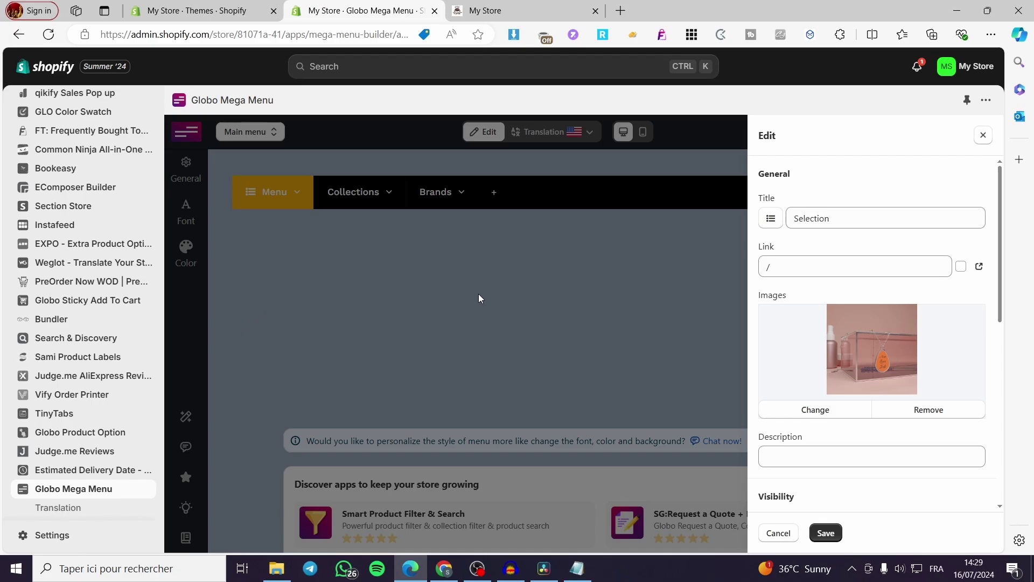
scroll(893, 299, down, 4)
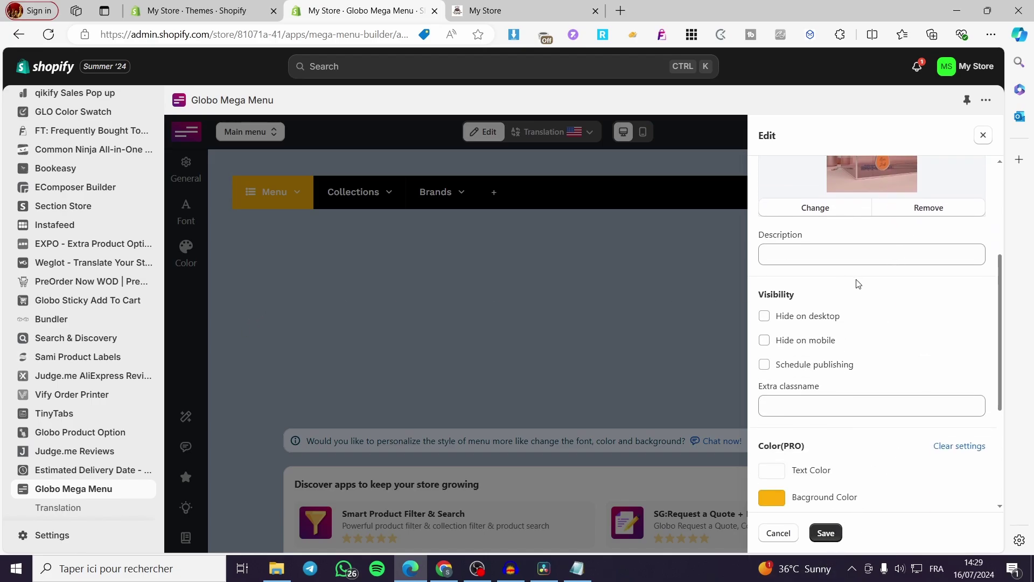
scroll(891, 337, down, 4)
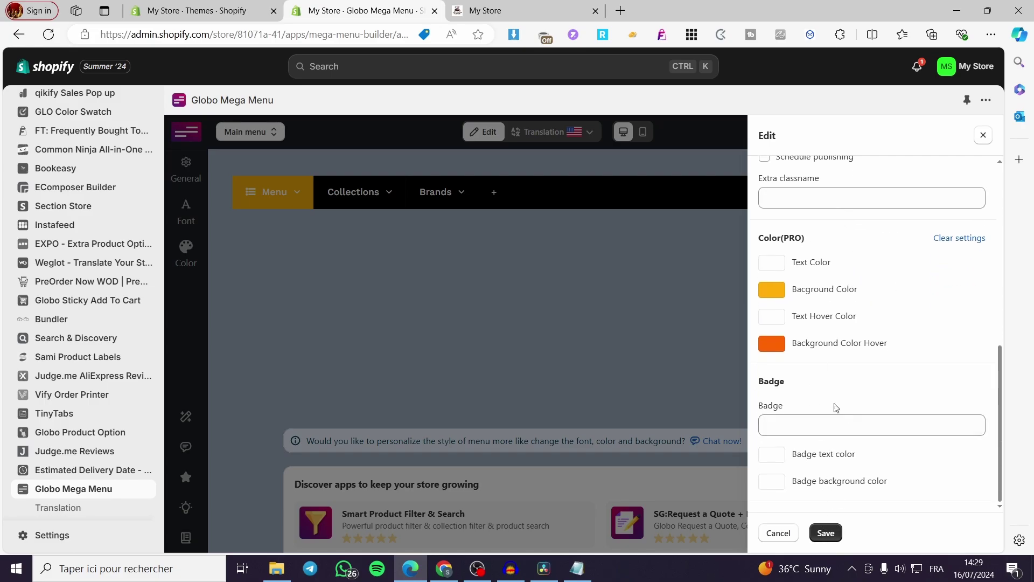
click(827, 533)
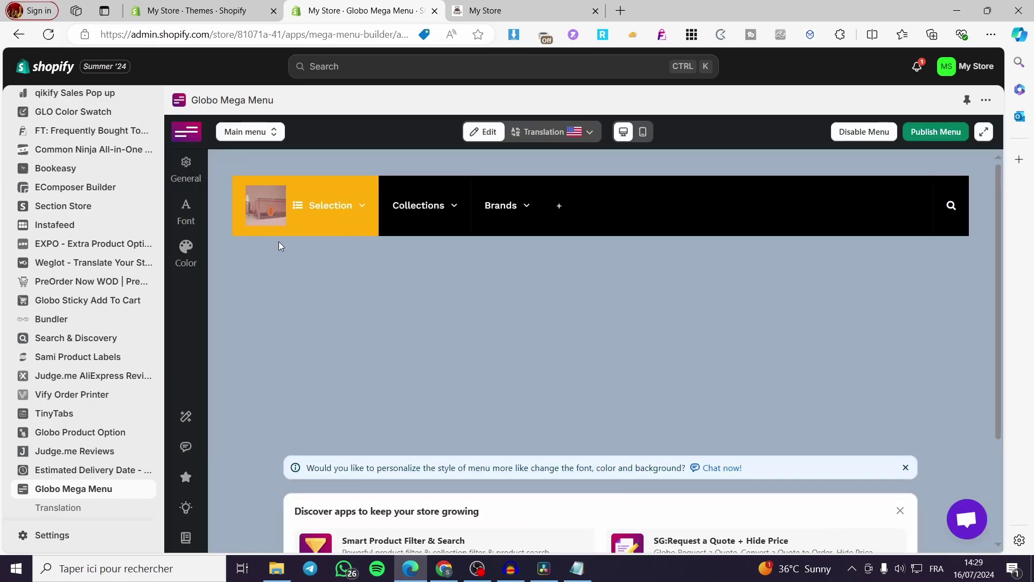
Delete the tabbed submenu containing Tab 1, Tab 2 and Tab 3 from the Selection menu item.
mouse_move(251, 222)
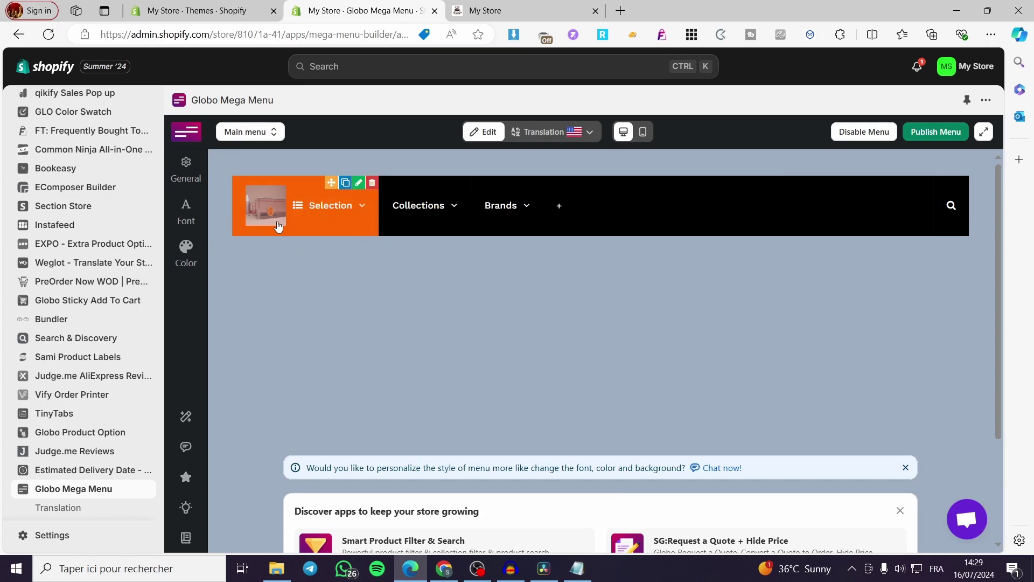
click(359, 212)
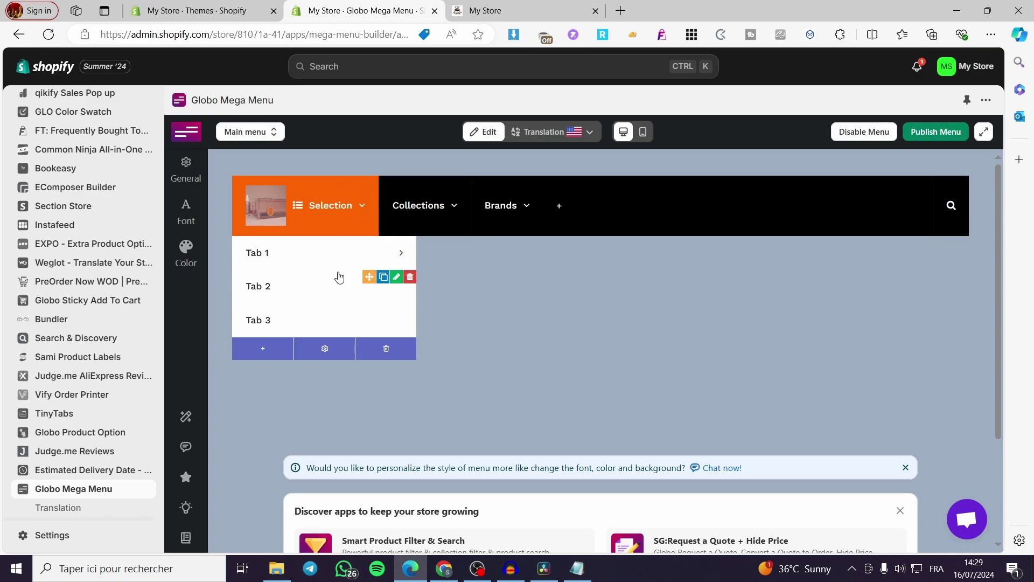
click(403, 256)
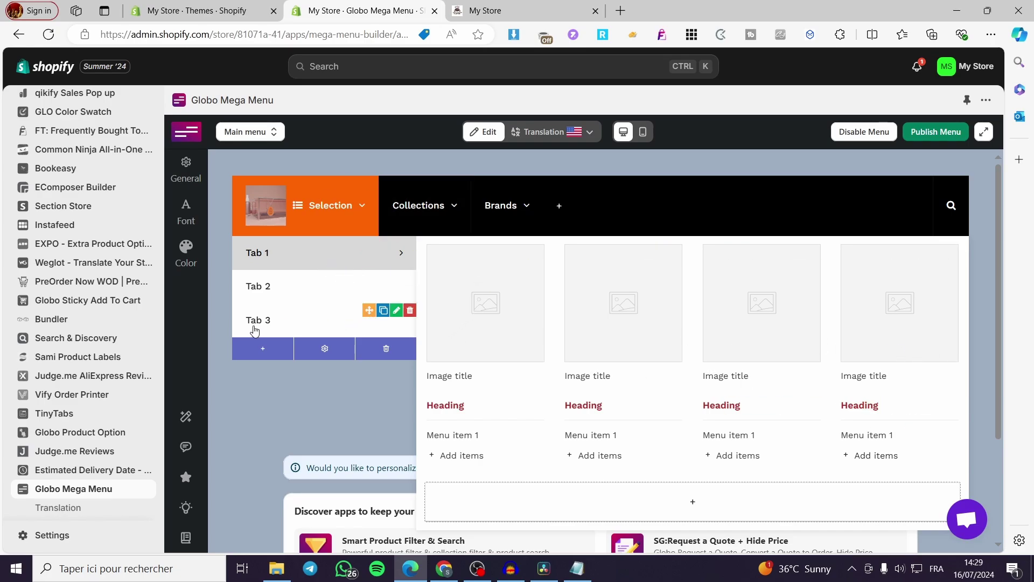
click(256, 322)
click(386, 348)
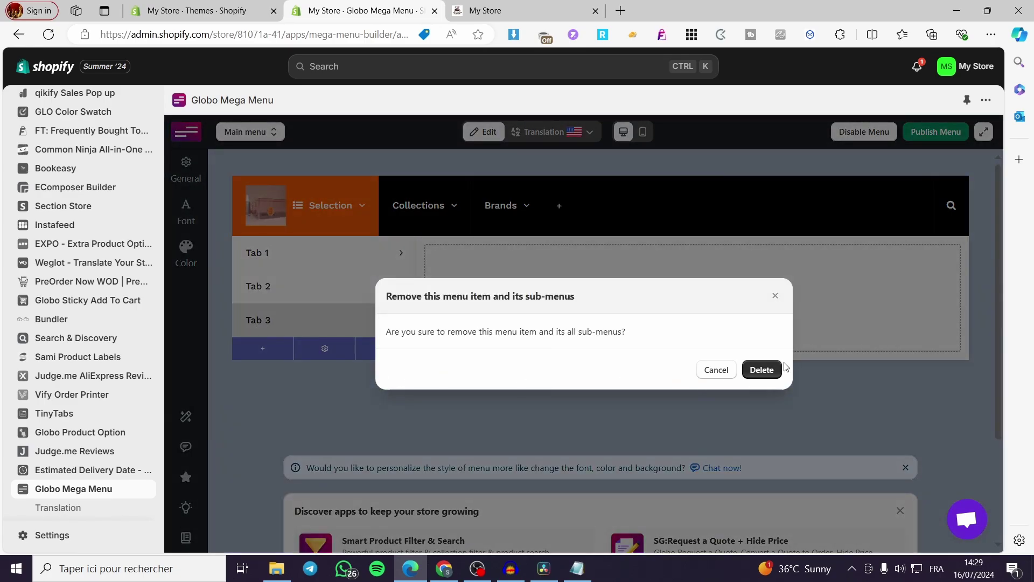
click(762, 369)
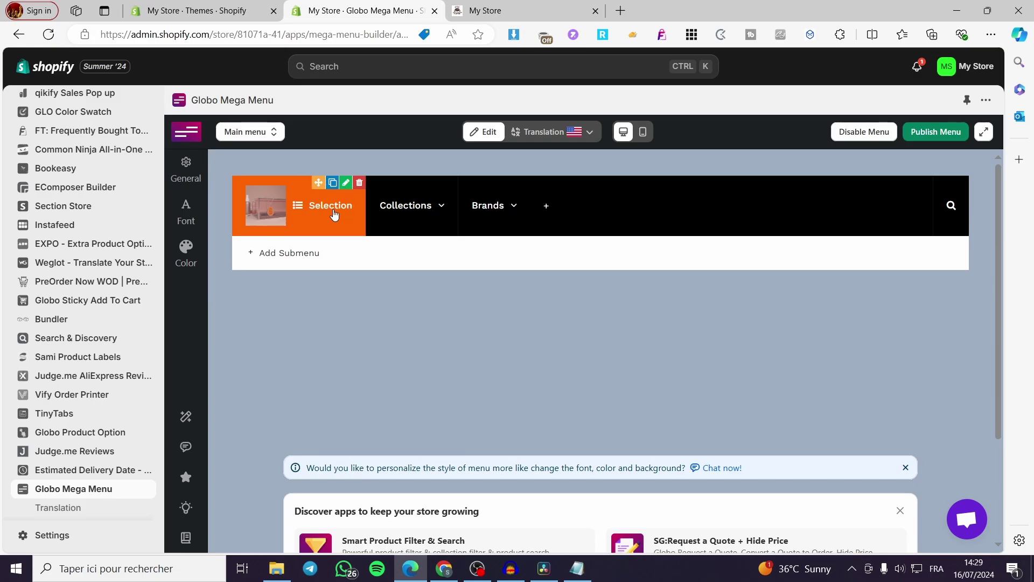
Add a submenu to the Selection item using the "1 Link list + 3 Images" mega menu template.
click(284, 256)
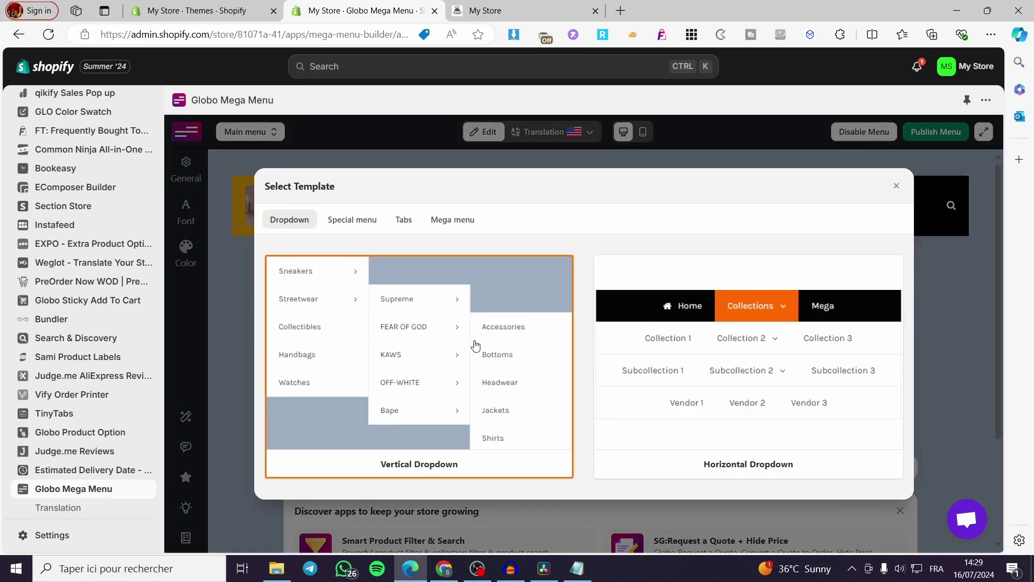
click(340, 226)
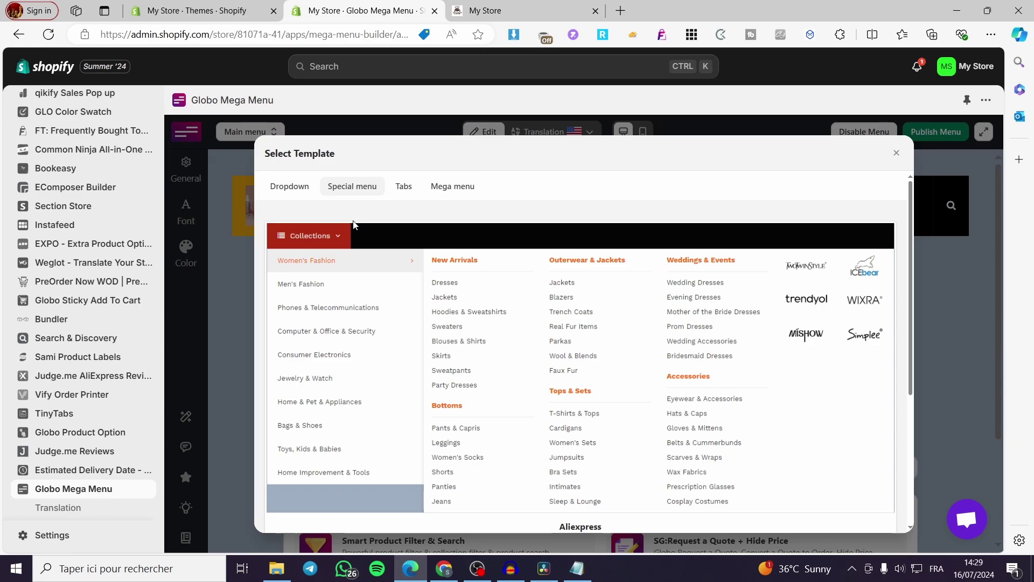
click(405, 191)
click(471, 190)
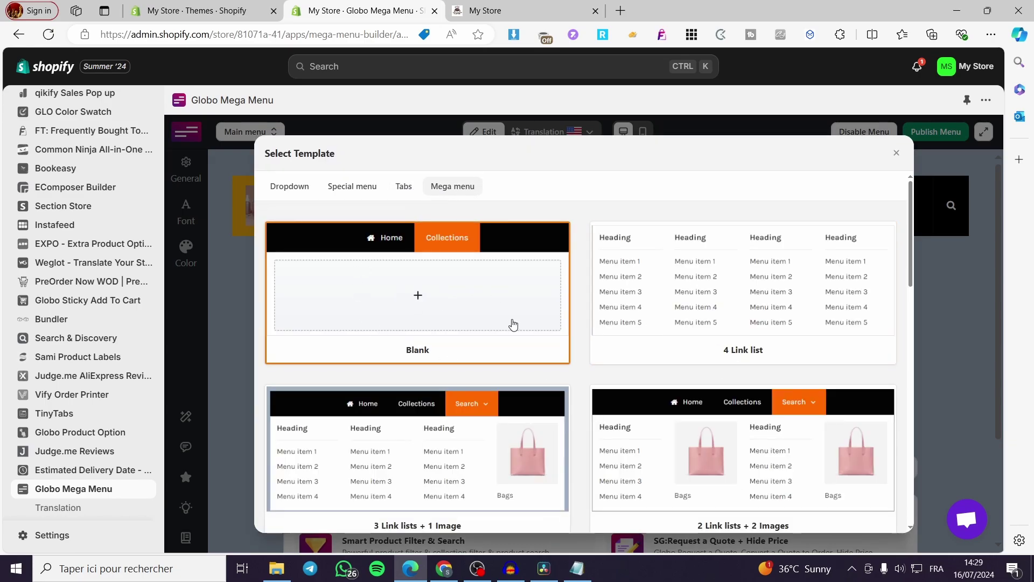
scroll(452, 302, down, 1)
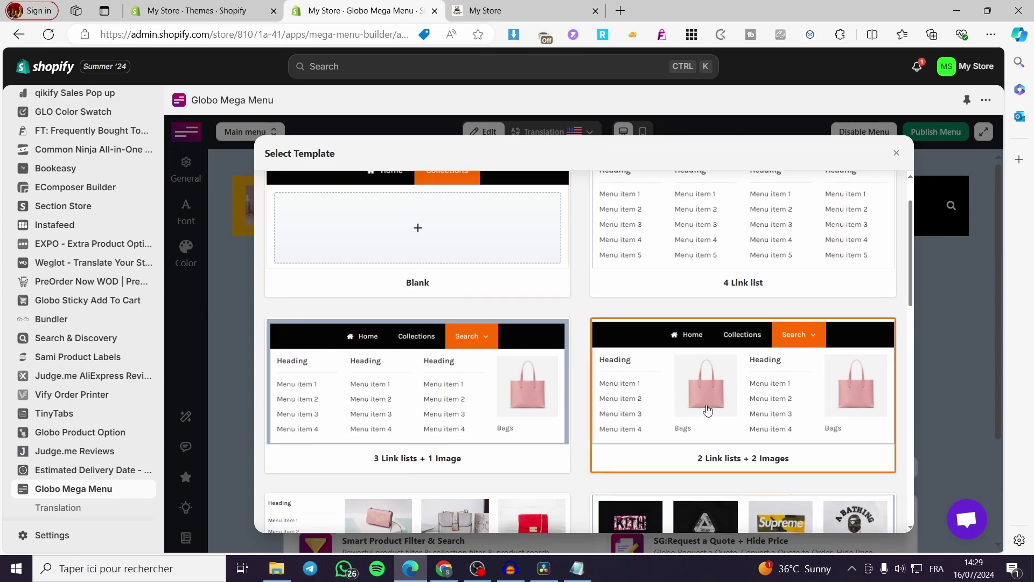
scroll(451, 397, down, 2)
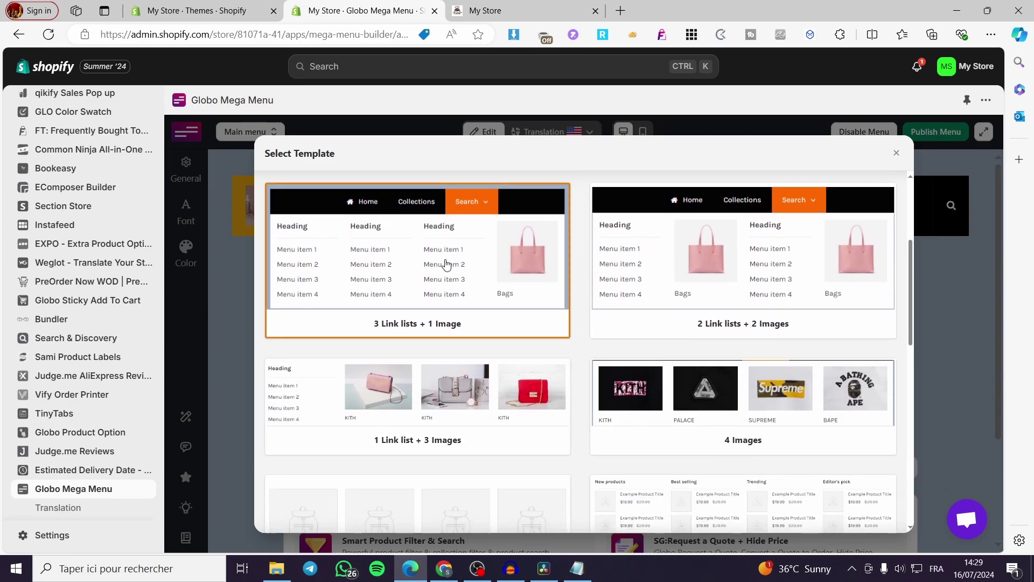
click(366, 406)
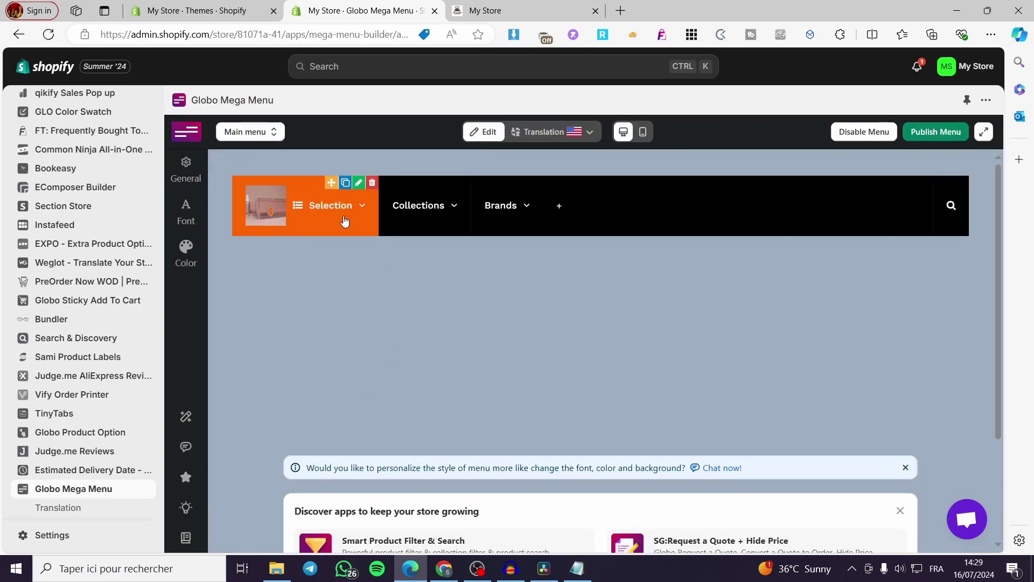
Retitle the link list's heading as Collection, give it the asterisk icon, and save the heading.
mouse_move(360, 207)
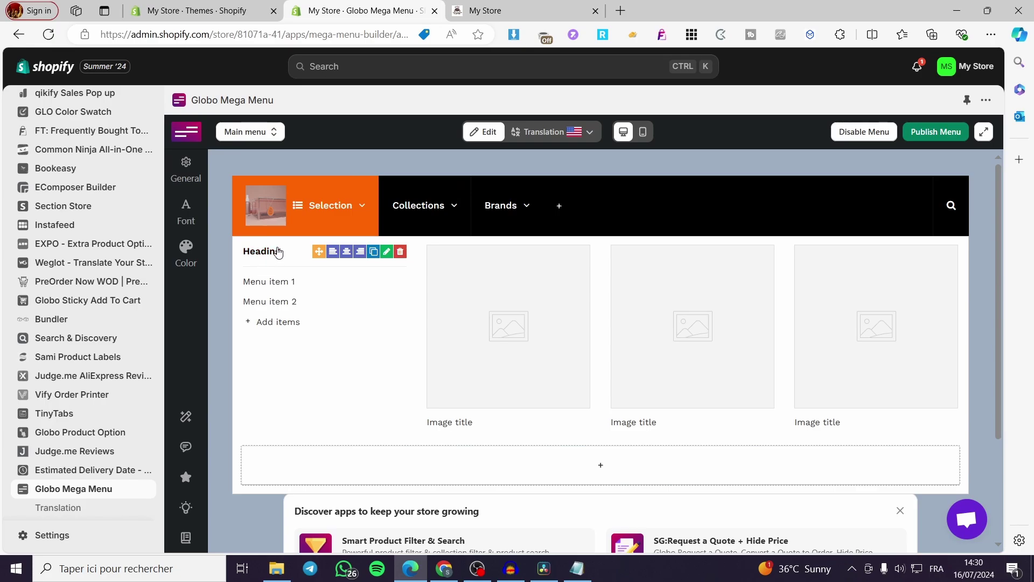
mouse_move(300, 262)
click(386, 252)
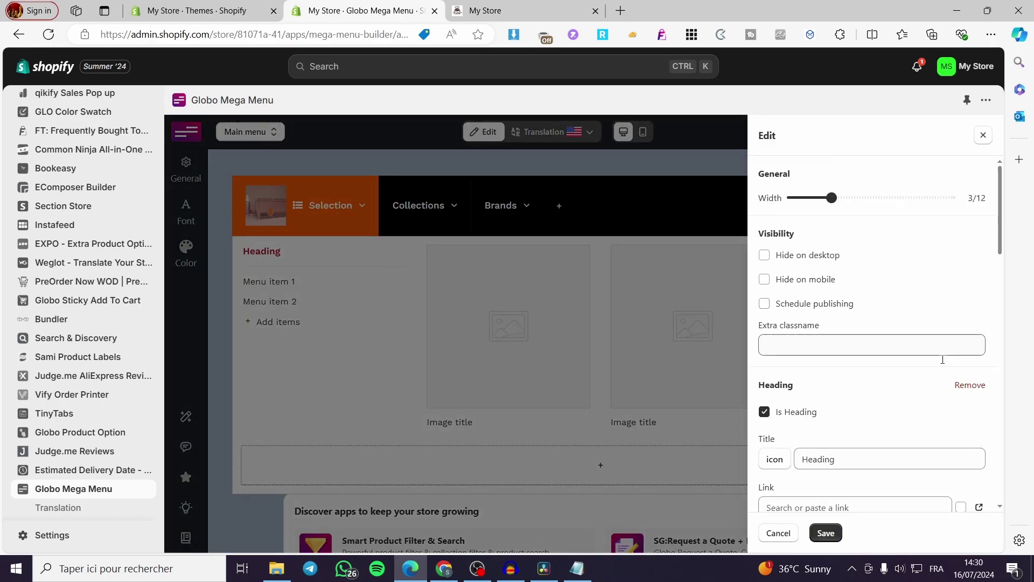
drag(858, 458, 759, 465)
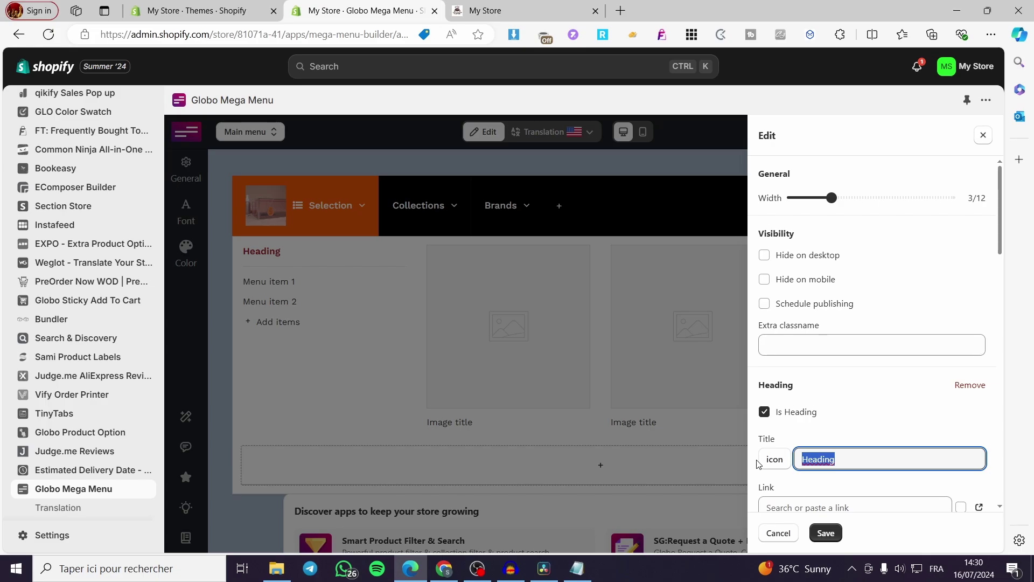
text(C)
text(ollr)
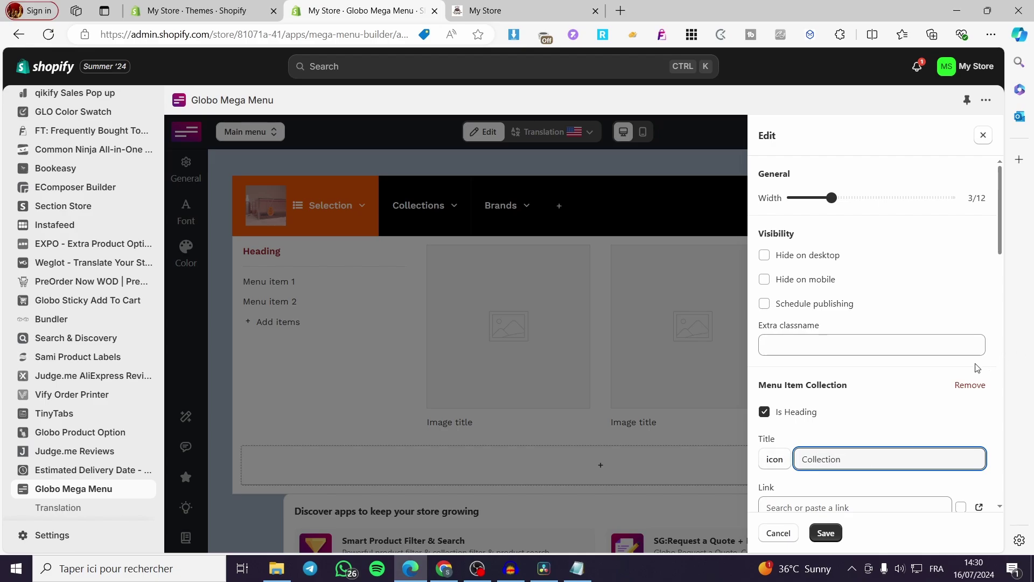
scroll(978, 368, down, 1)
click(776, 393)
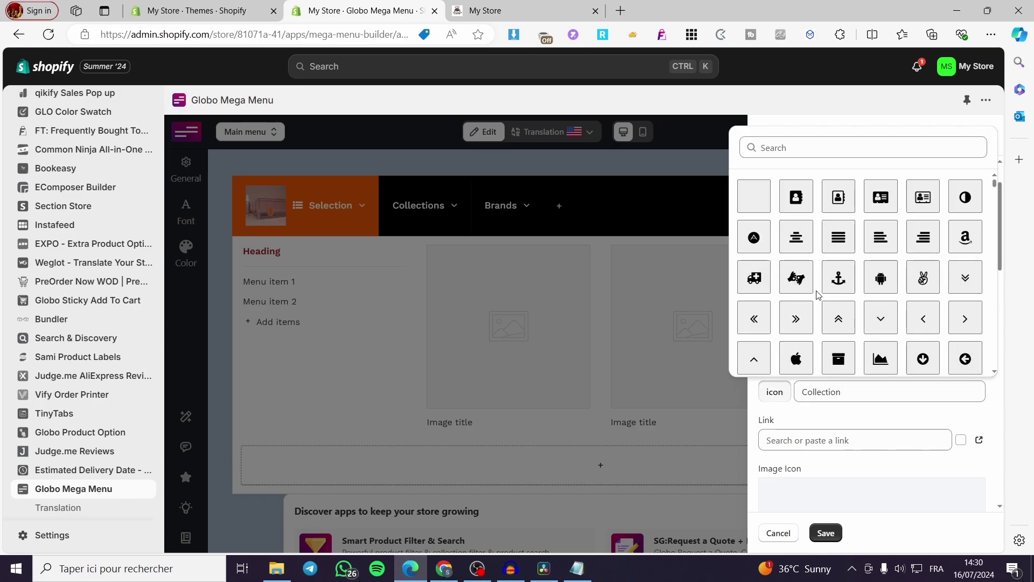
scroll(846, 296, down, 4)
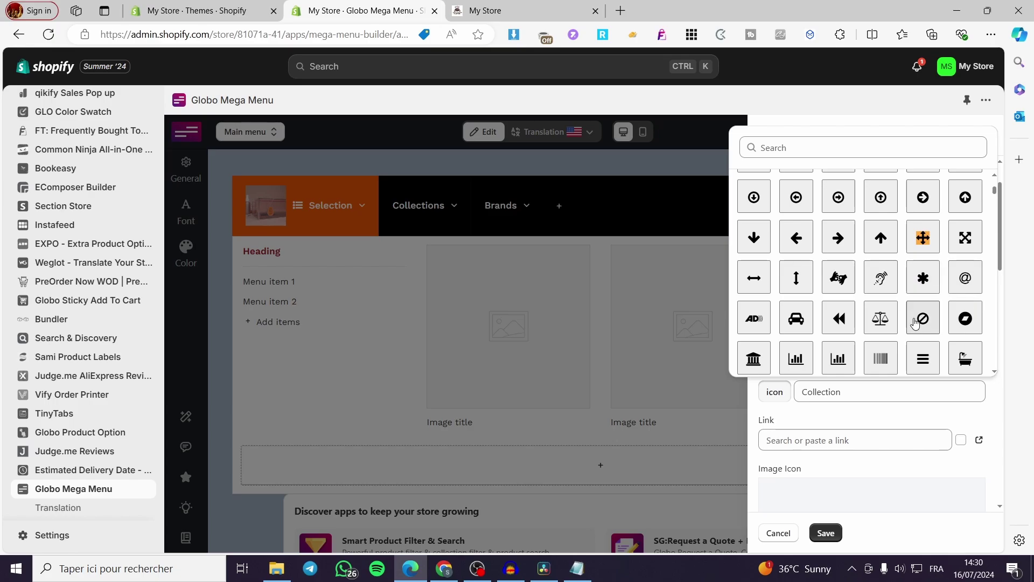
click(924, 277)
click(826, 533)
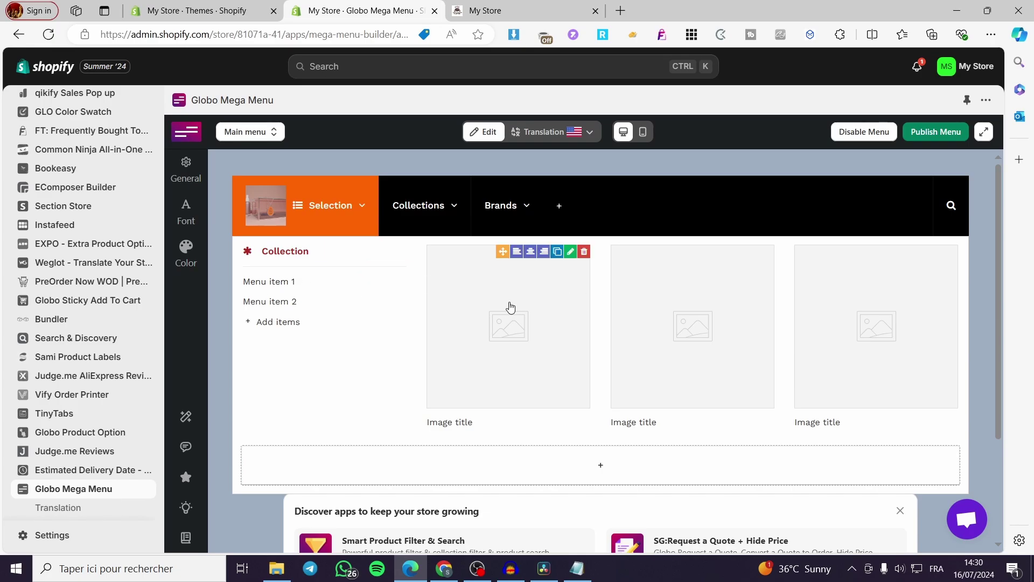
Assign the already uploaded pink glass box picture to the first image block, set its description to "New Arrival", and save.
click(571, 253)
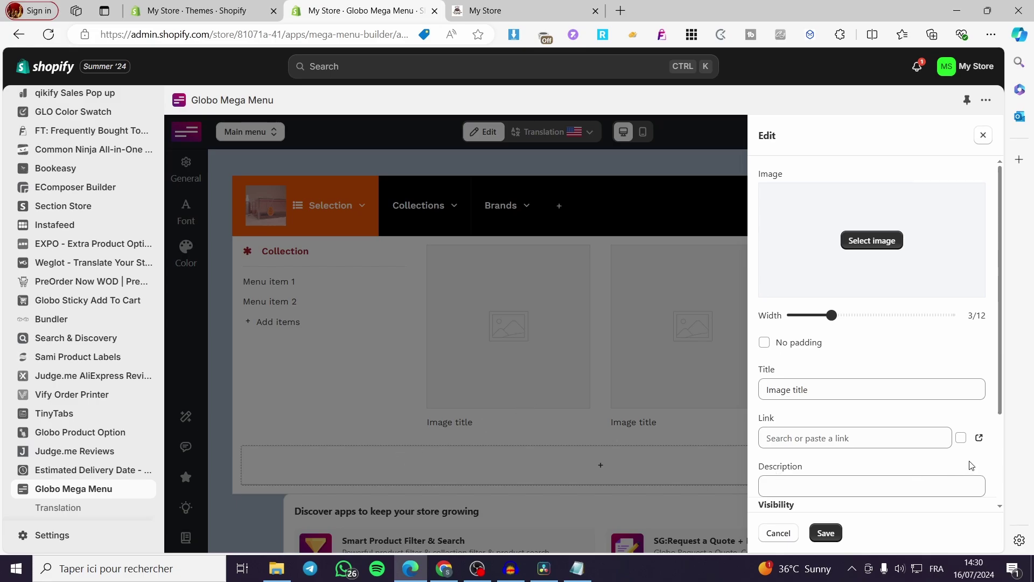
click(882, 241)
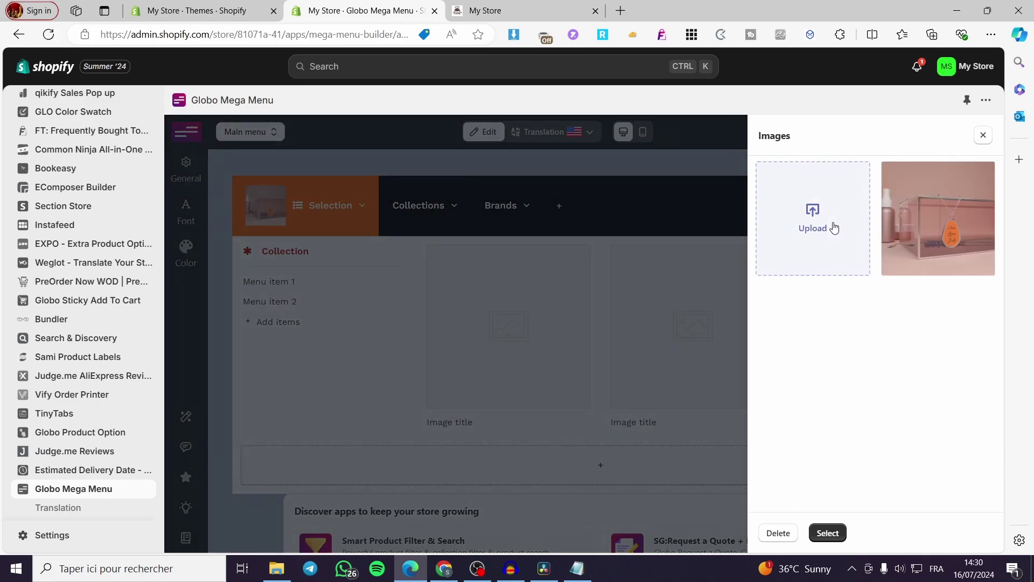
click(947, 230)
click(828, 533)
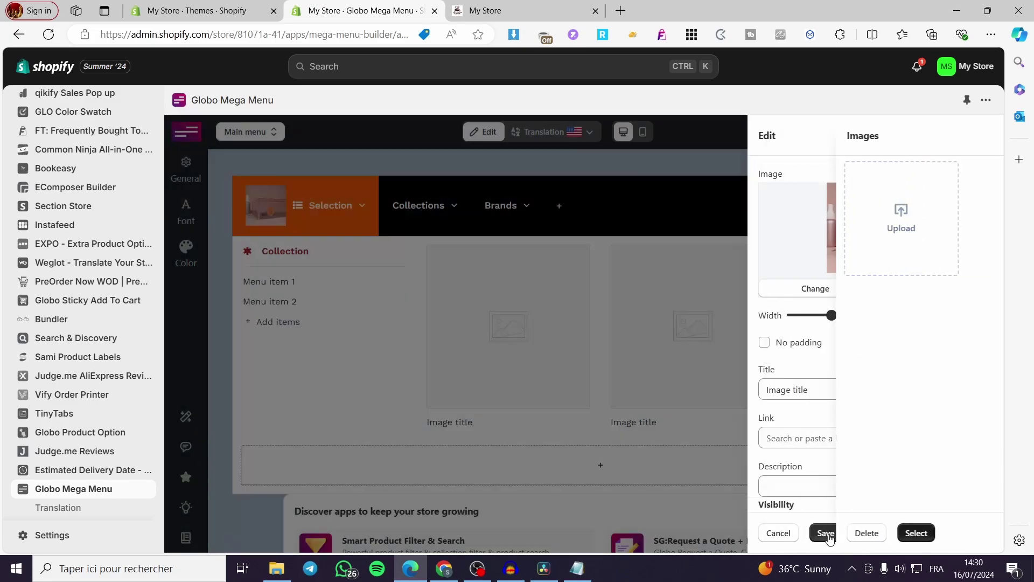
scroll(851, 487, down, 3)
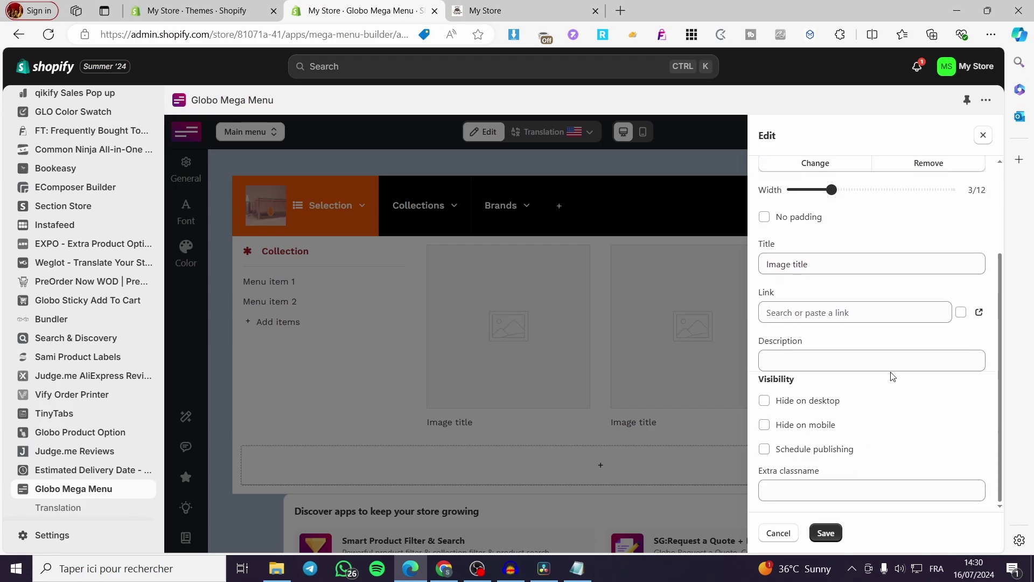
click(897, 367)
text(New Arrival)
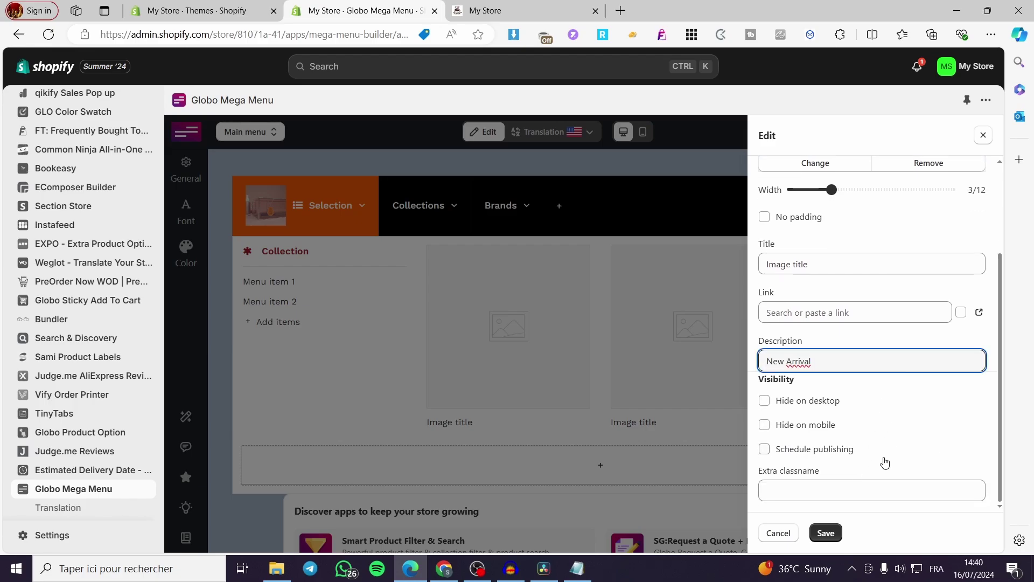
click(828, 534)
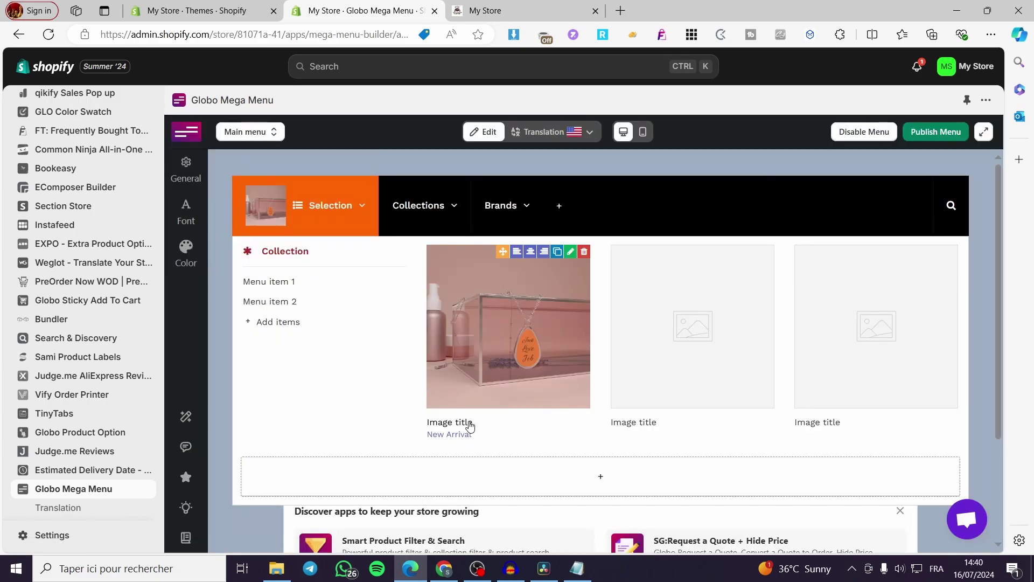
Set the first image block's title to "Chain" and save it.
click(570, 252)
triple_click(851, 388)
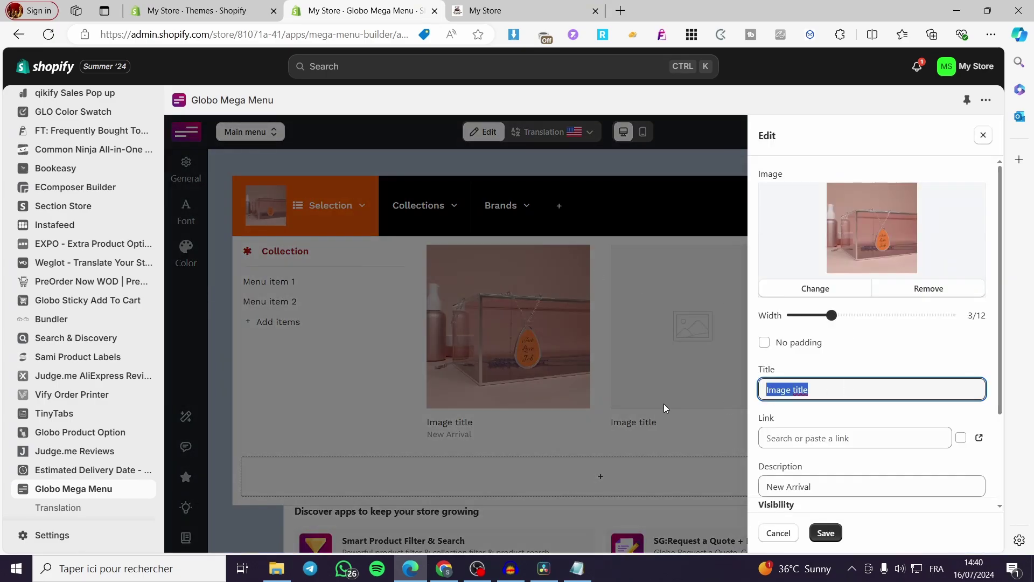
text(Chain)
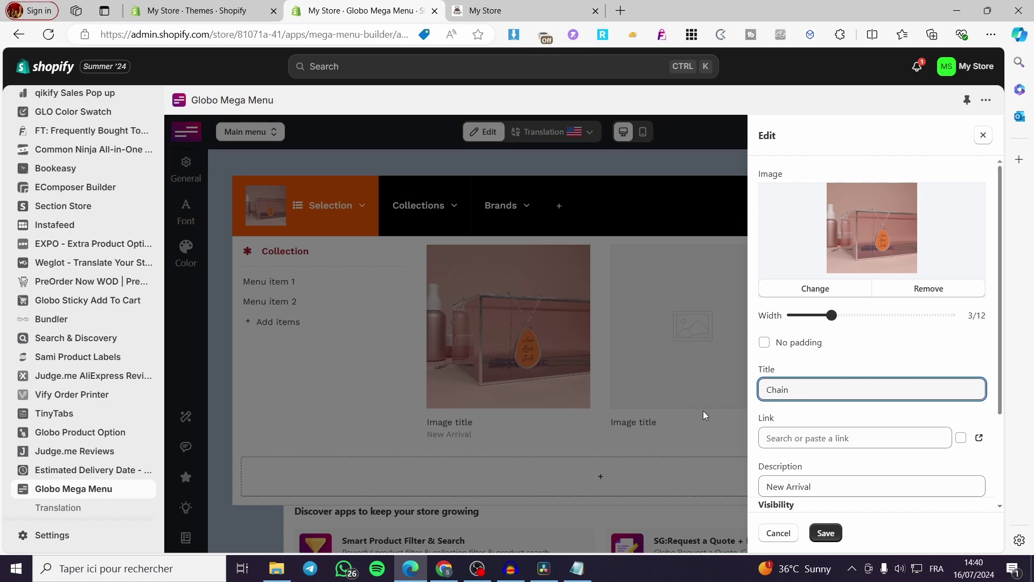
click(825, 533)
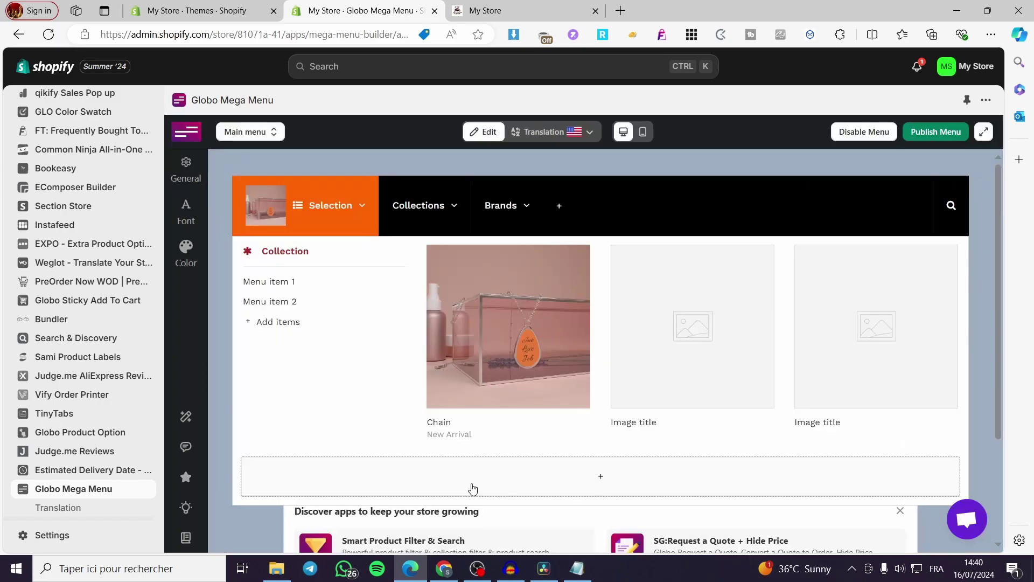
Upload the photo of the woman in a white T-shirt and select it for the second image block.
mouse_move(709, 353)
click(756, 255)
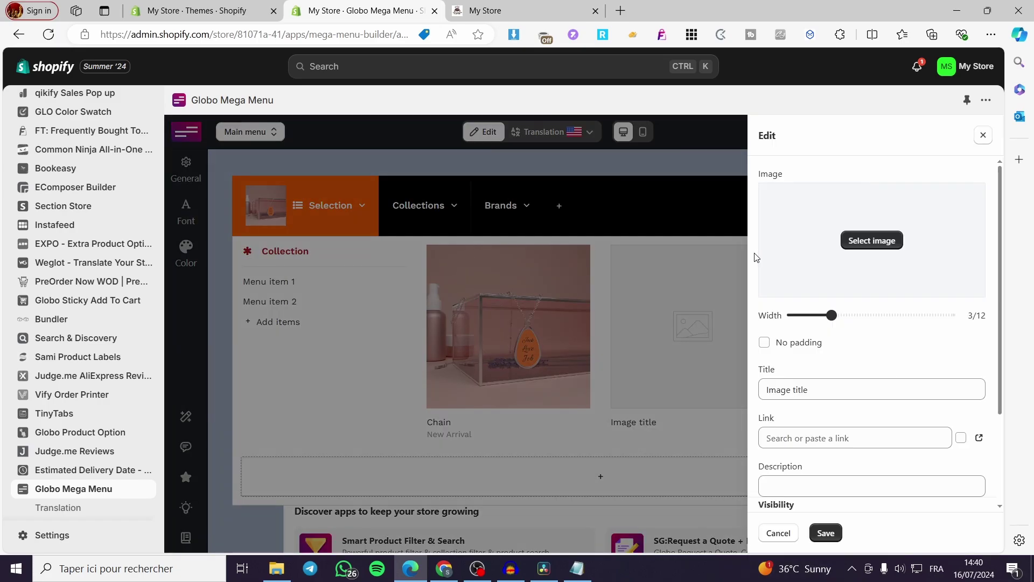
click(869, 239)
click(824, 236)
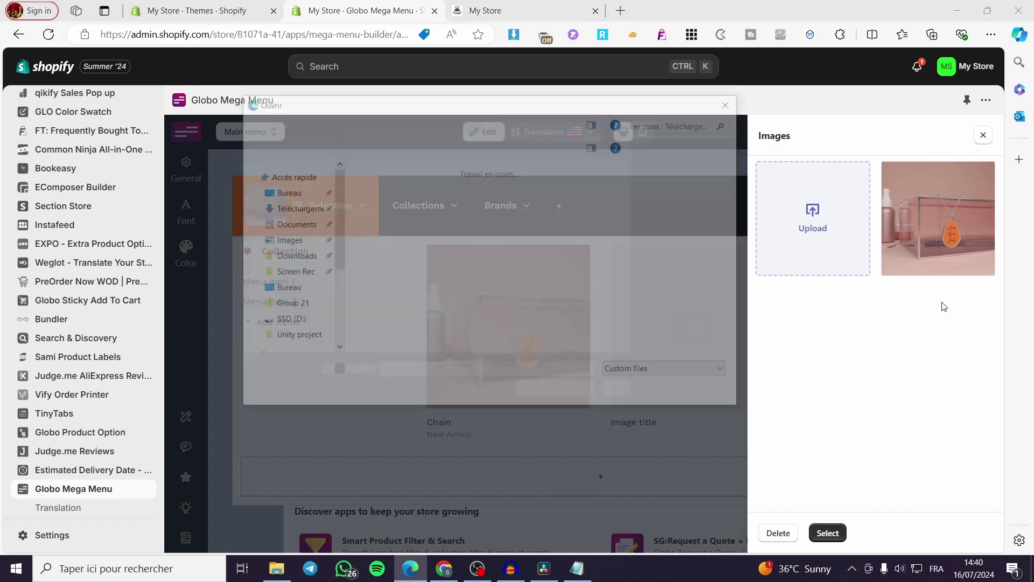
double_click(425, 287)
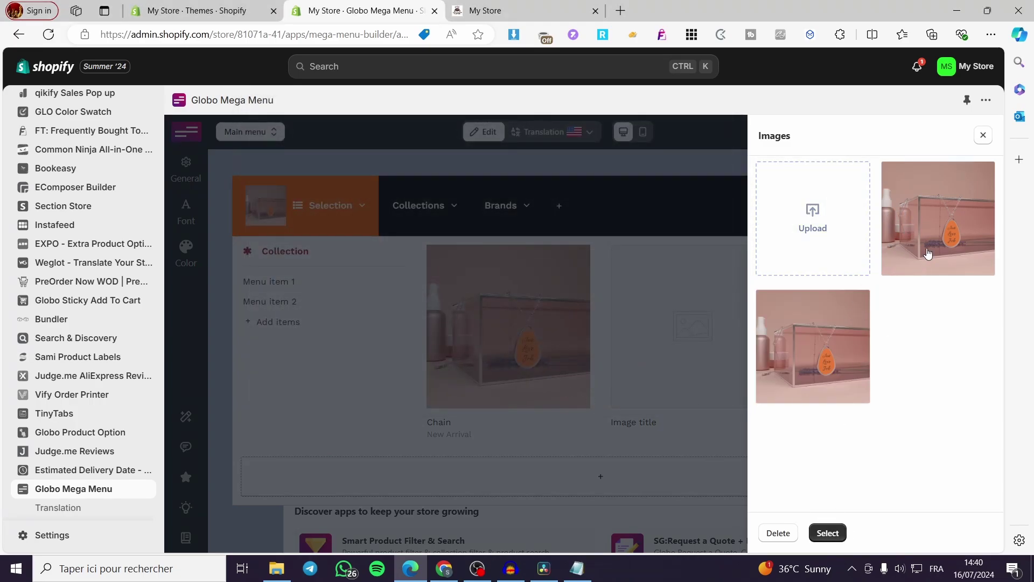
click(945, 260)
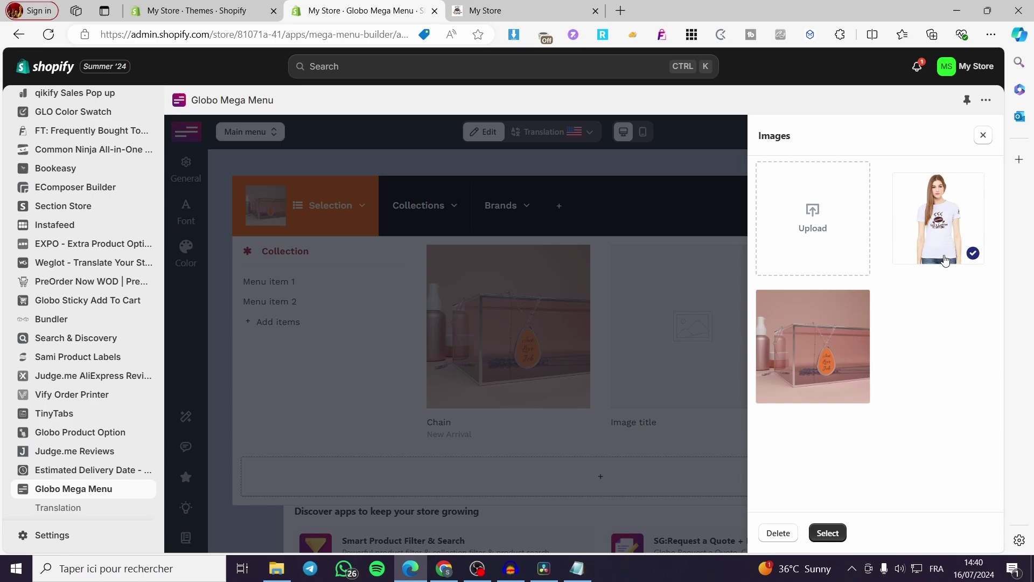
click(827, 532)
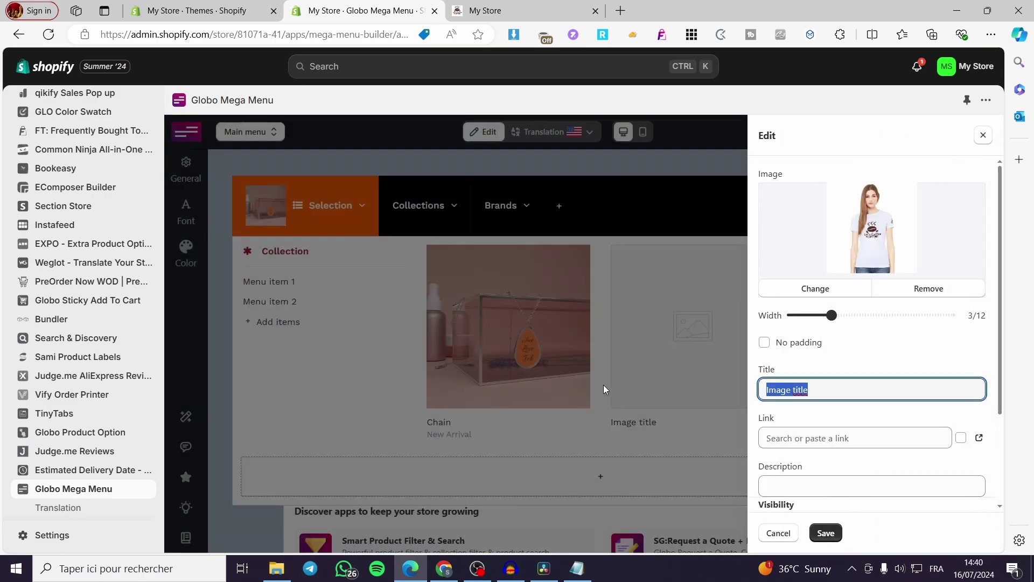
Title the second image block "T-shirt" and link it to All Products.
text(T-shirt)
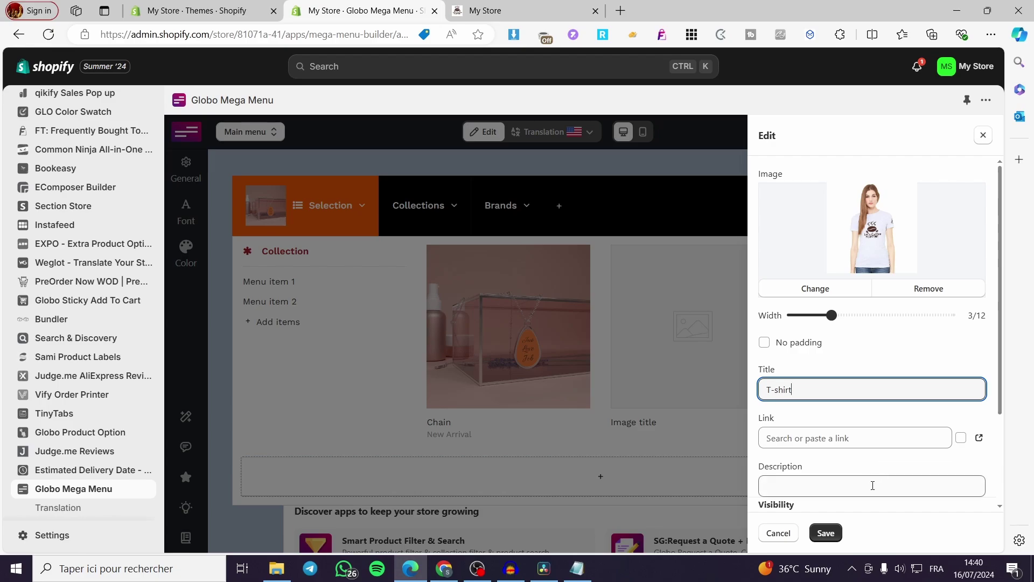
click(932, 438)
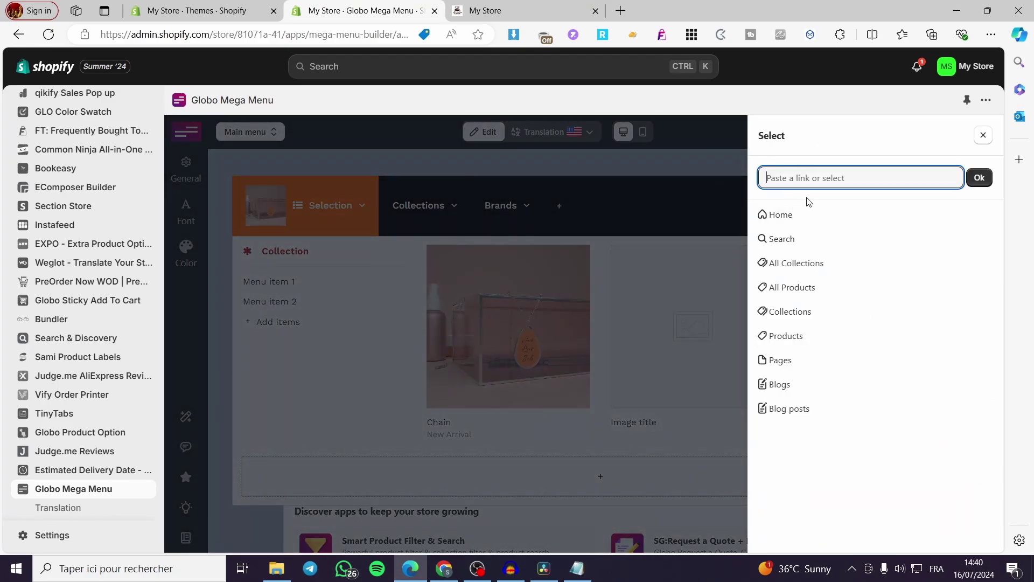
click(851, 289)
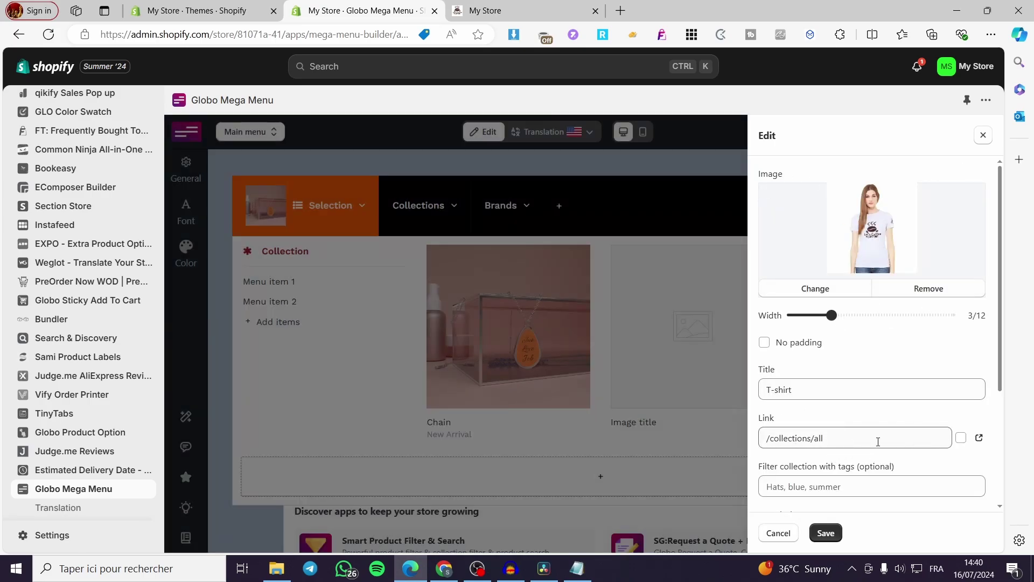
Check the storefront's existing navigation menu and return to the second image block's settings.
click(208, 8)
click(566, 9)
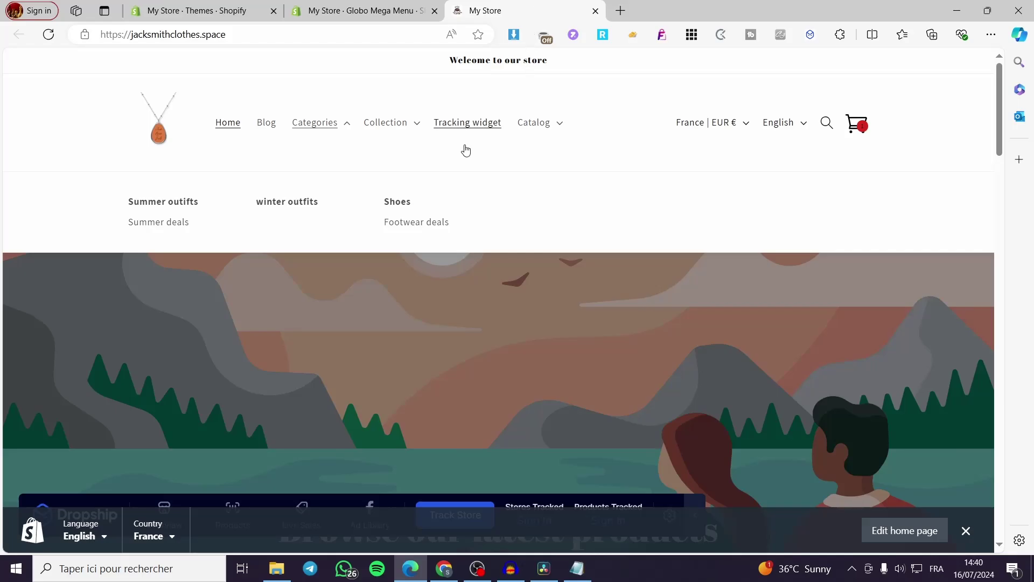
click(347, 8)
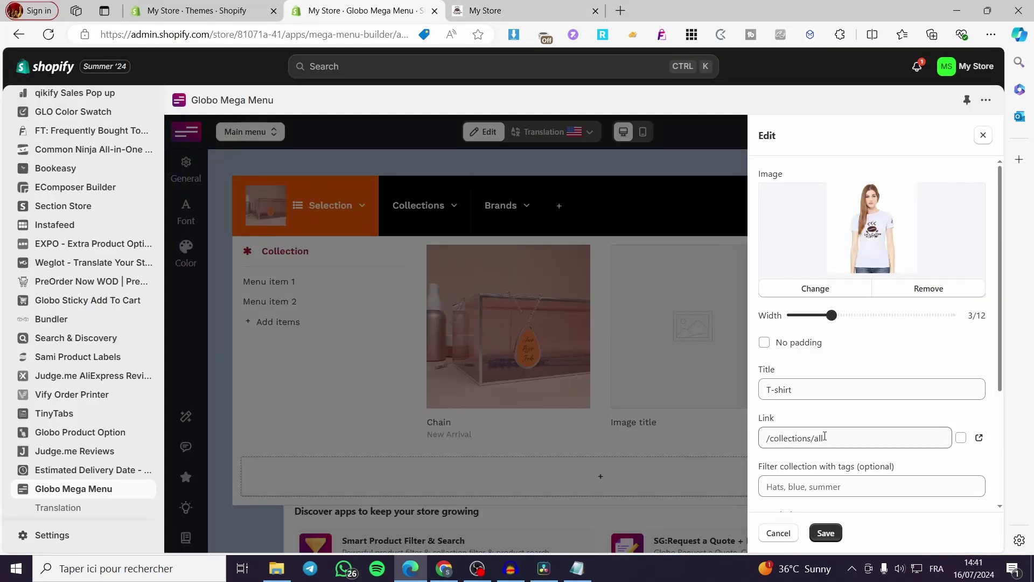
Save the T-shirt image block, publish the mega menu to the Dawn live theme, and dismiss the publishing dialog.
scroll(844, 488, down, 3)
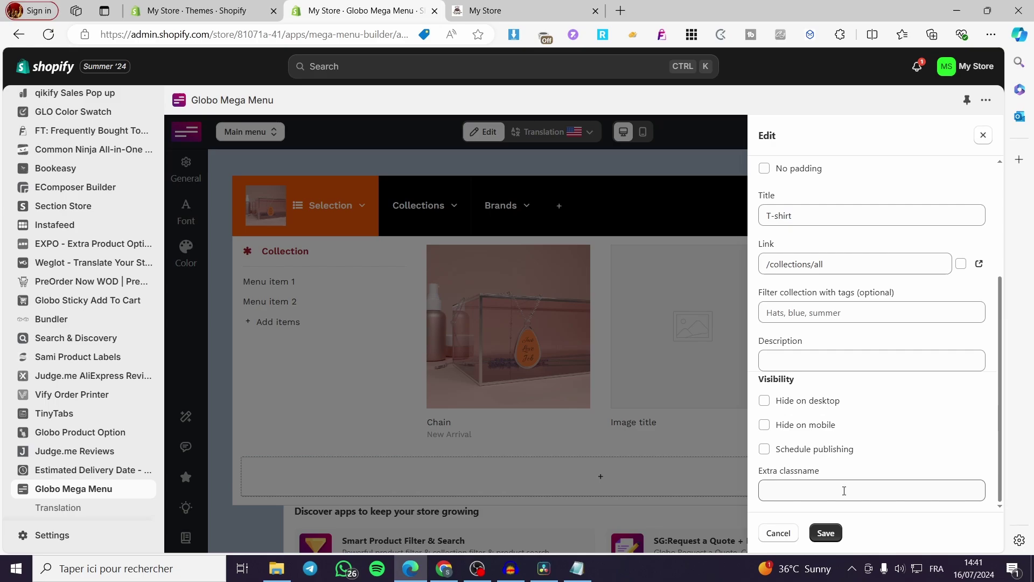
click(827, 532)
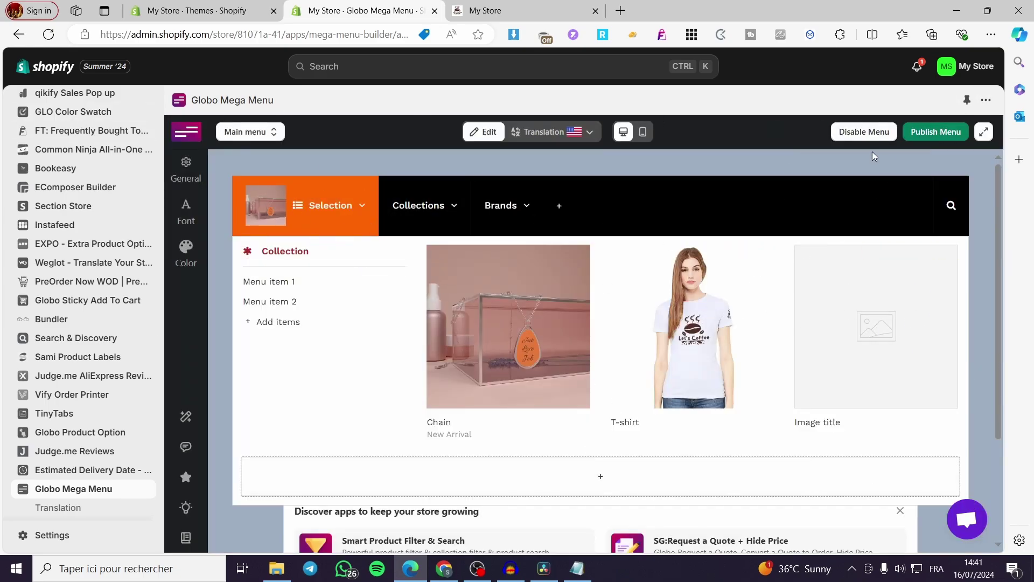
click(940, 134)
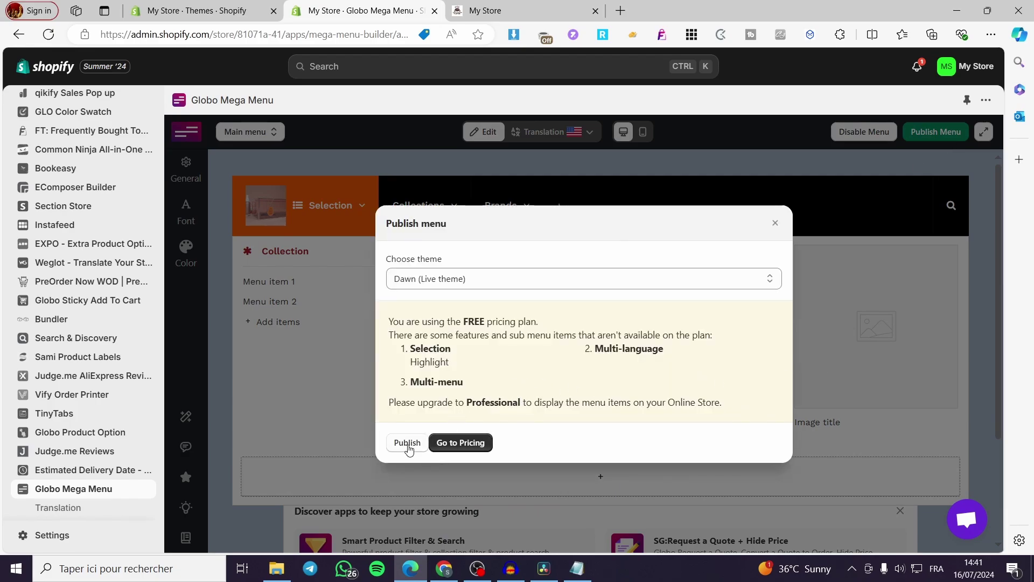
click(407, 442)
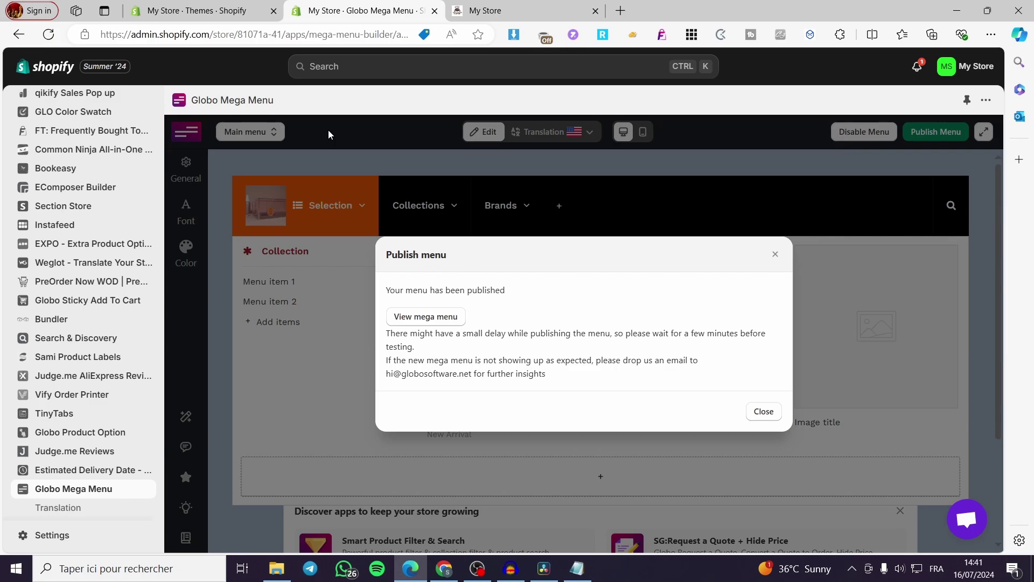
click(771, 412)
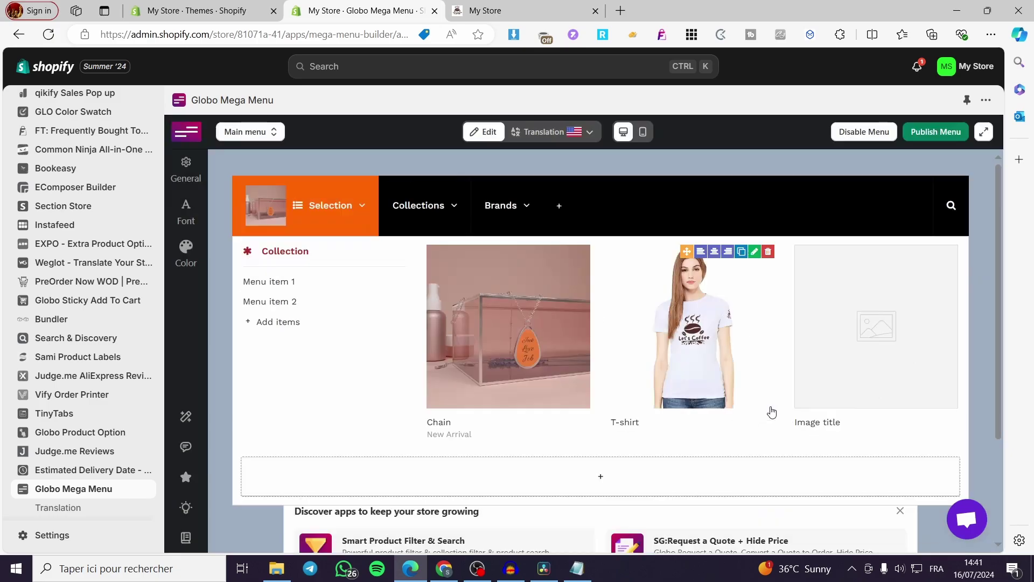
Reload the storefront and test the Selection submenu by following the T-shirt image's link to the products page.
click(487, 7)
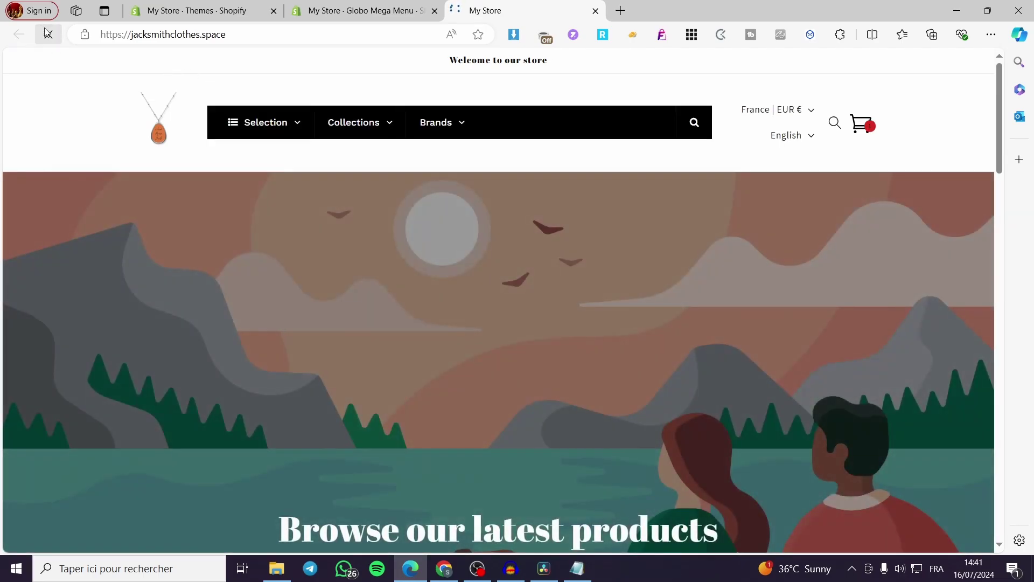
mouse_move(305, 127)
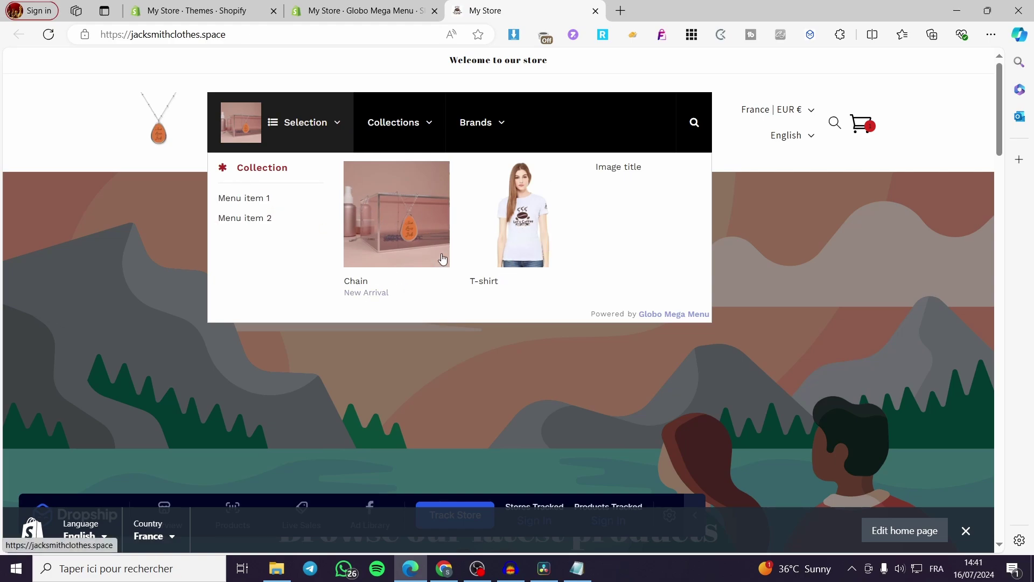
click(634, 256)
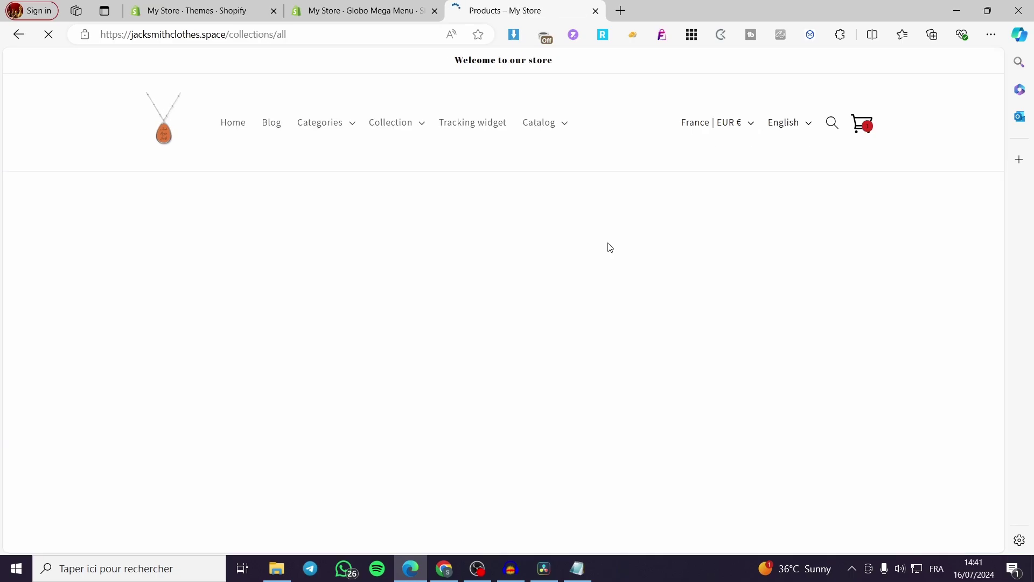
scroll(773, 272, down, 4)
scroll(491, 386, up, 5)
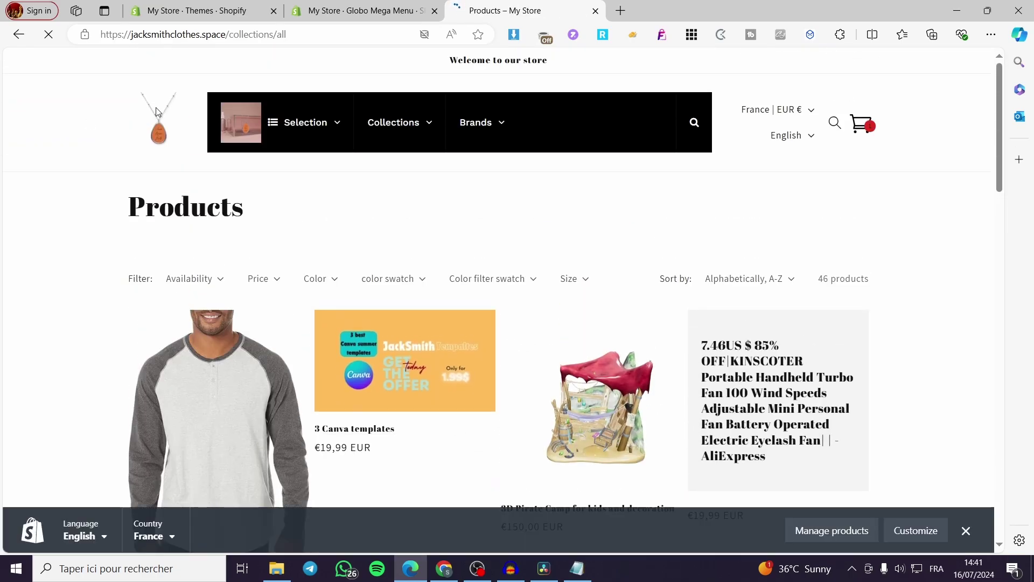
Inspect the Collections, Brands and Selection submenus of the published menu on the products page.
mouse_move(386, 171)
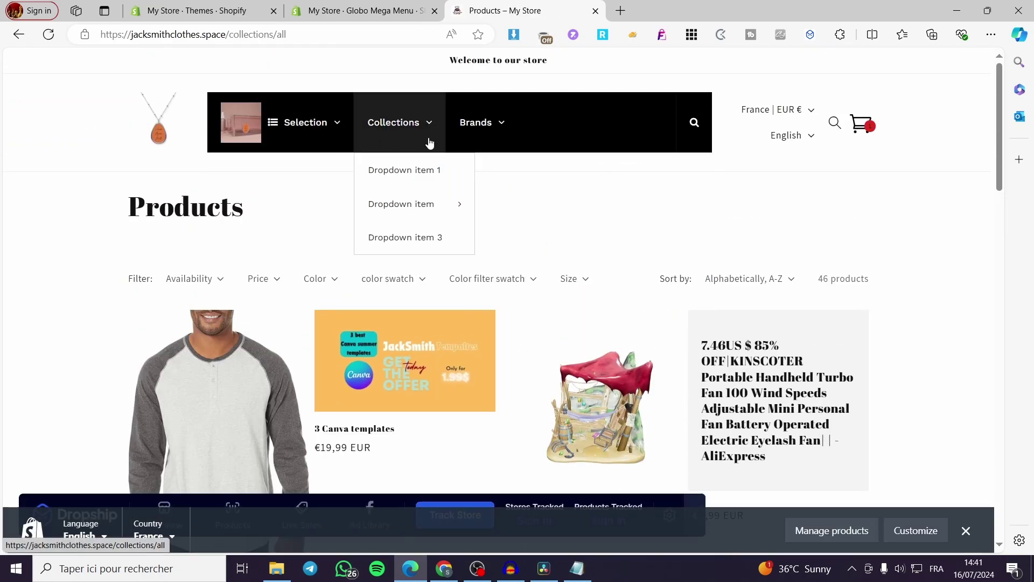
mouse_move(476, 138)
mouse_move(329, 115)
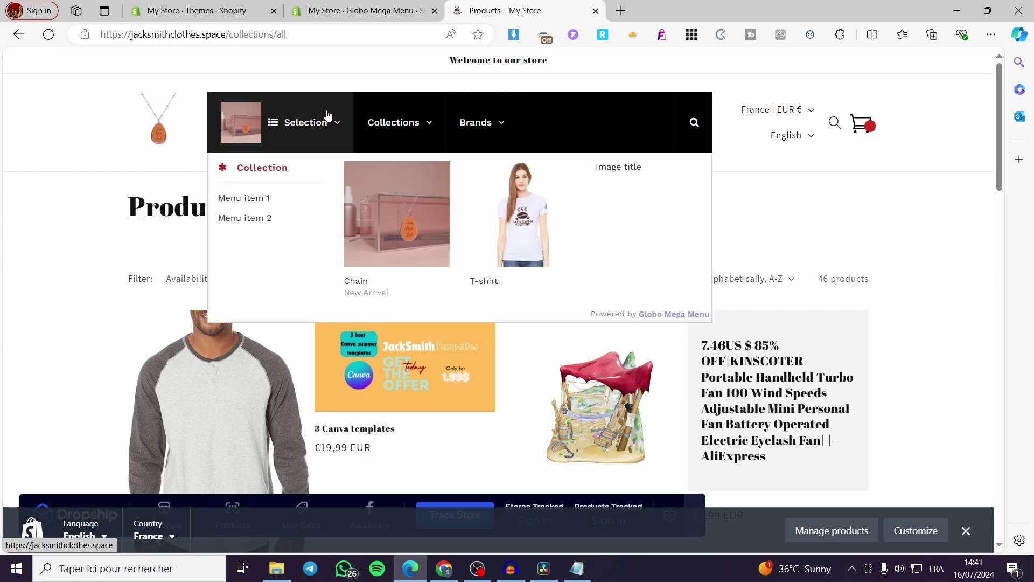